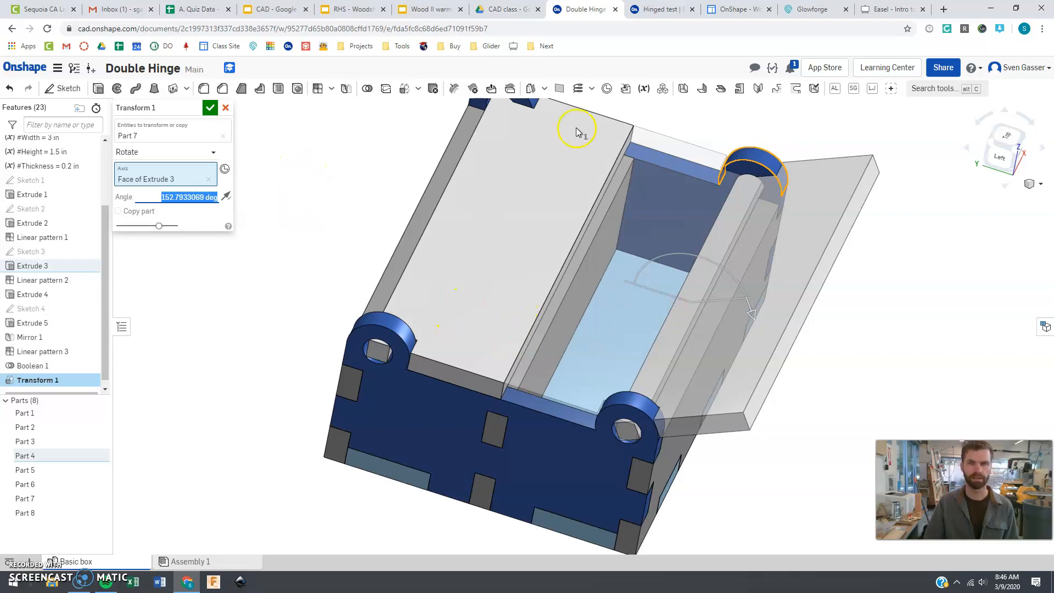
# In the Hinged test document, edit Sketch 4 and draw a horizontal line across the lid between its two side edges.
pyautogui.click(656, 13)
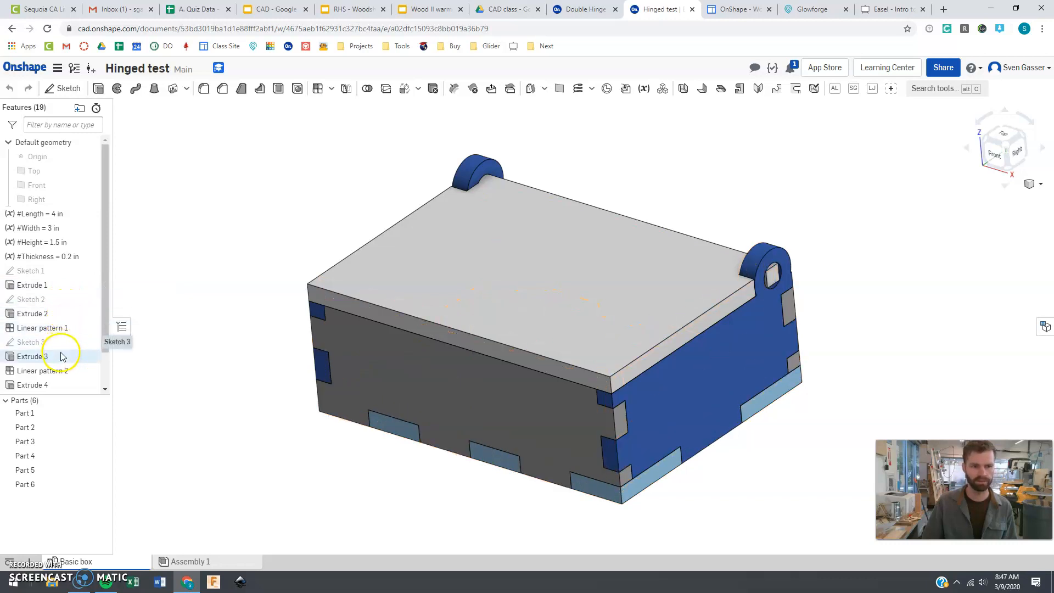
pyautogui.scroll(-1, 56, 371)
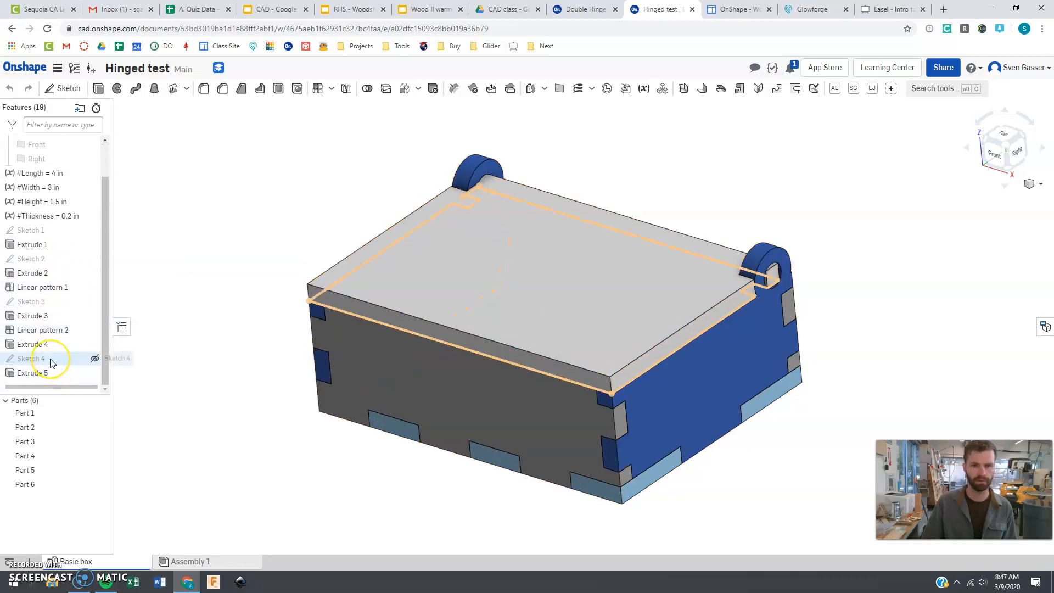
pyautogui.doubleClick(50, 362)
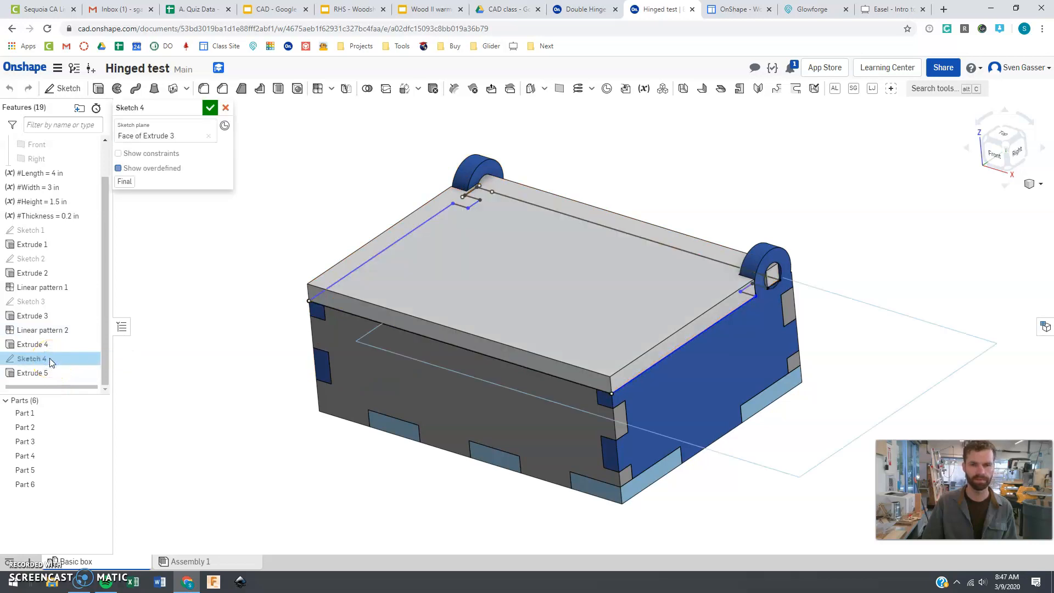
pyautogui.click(994, 140)
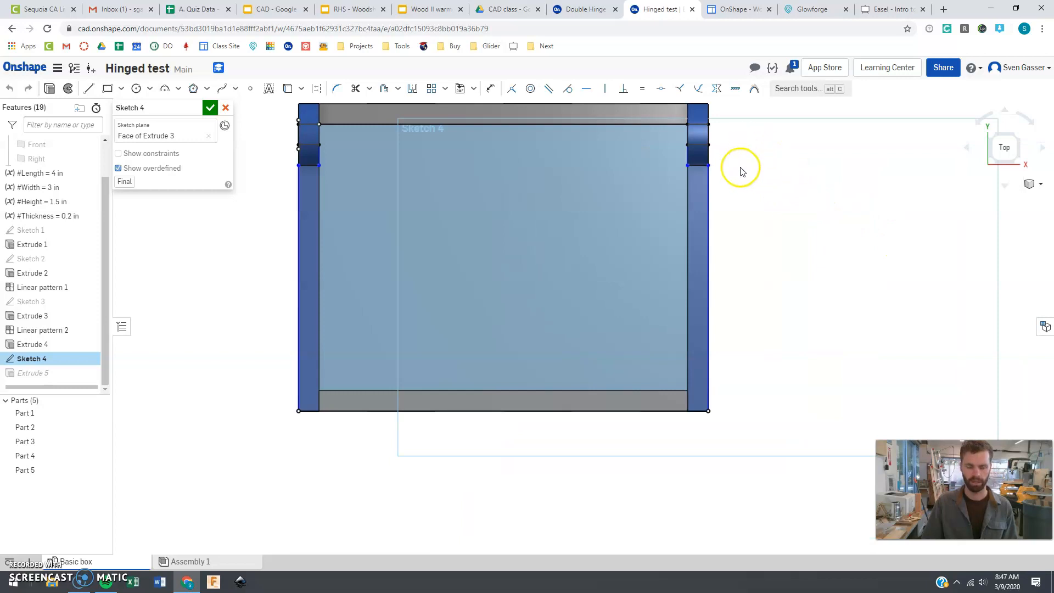
pyautogui.press('l')
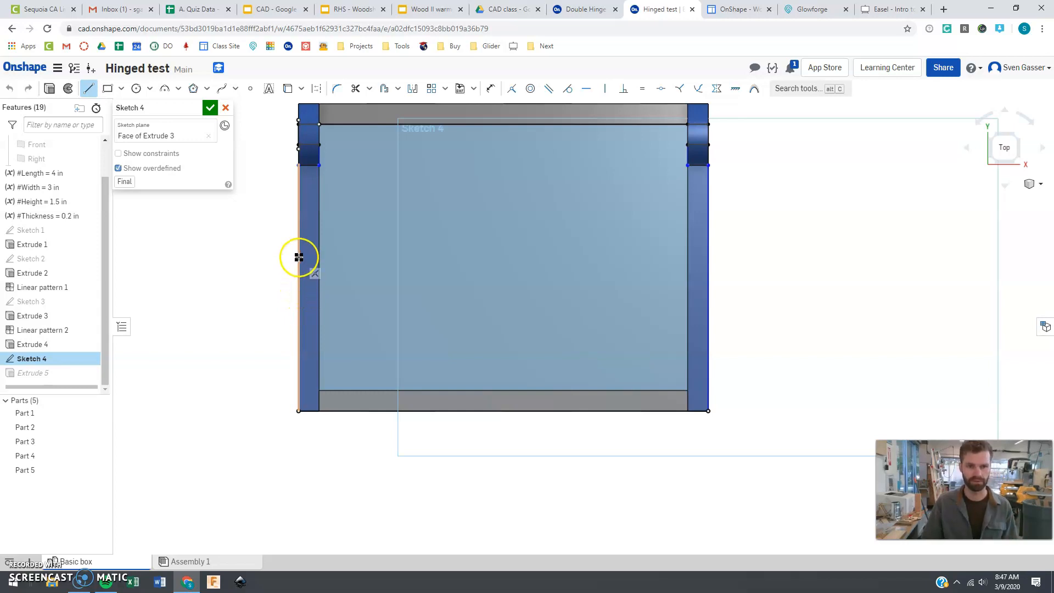
pyautogui.click(707, 256)
# Dimension the line from the lid's front corner at half of #Width, 1.5 in, and finish the sketch.
pyautogui.press('d')
pyautogui.click(651, 258)
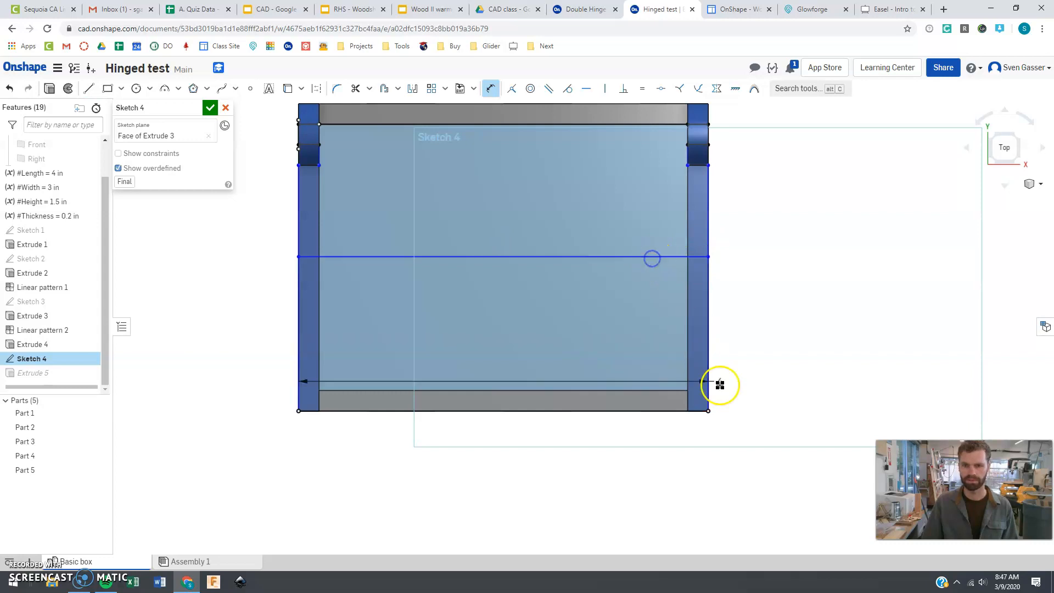
pyautogui.click(708, 411)
pyautogui.click(796, 330)
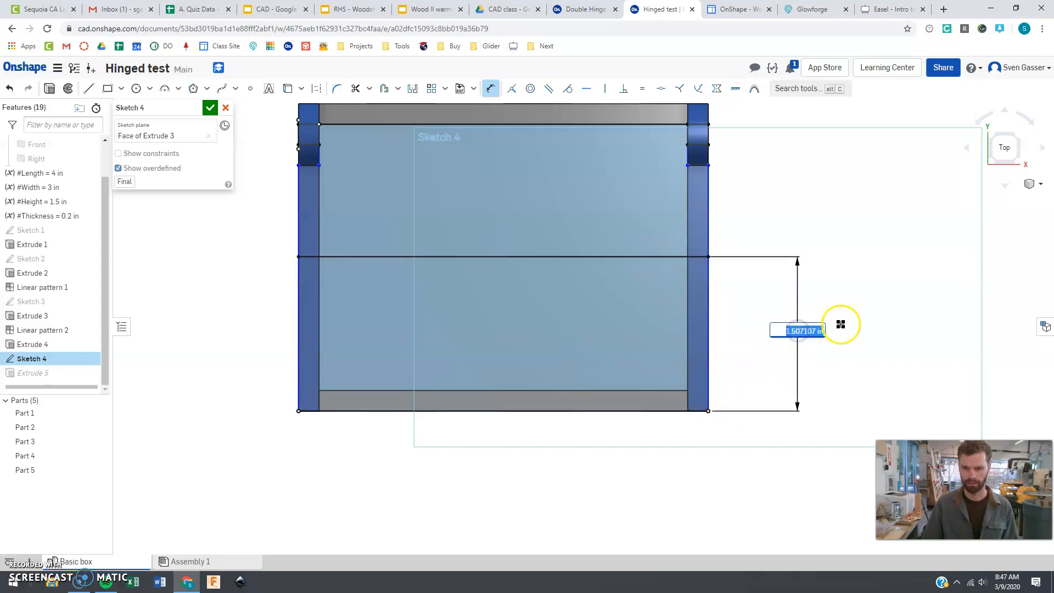
pyautogui.write('w')
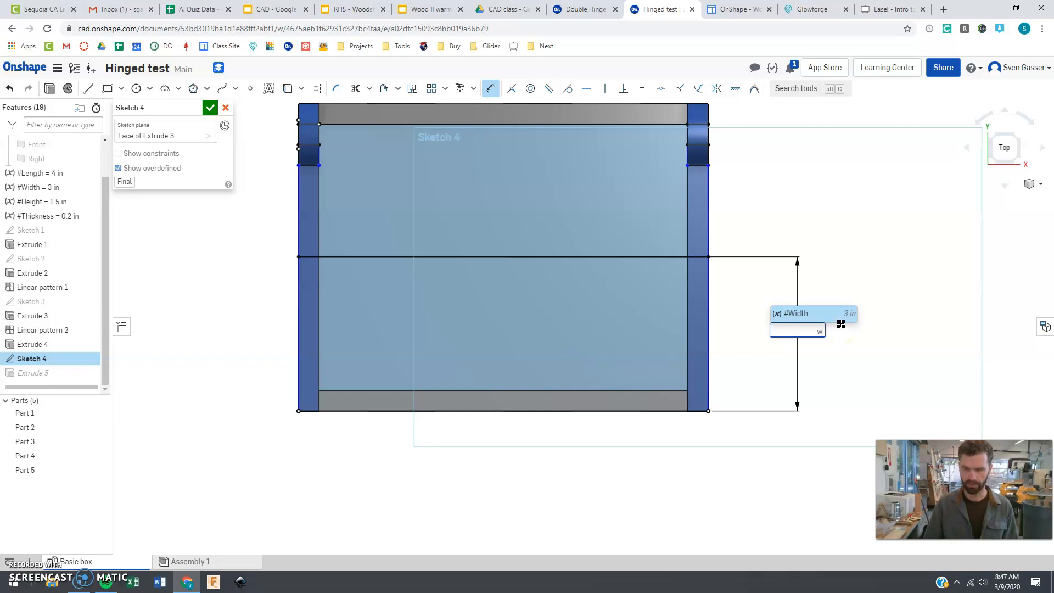
pyautogui.press('Return')
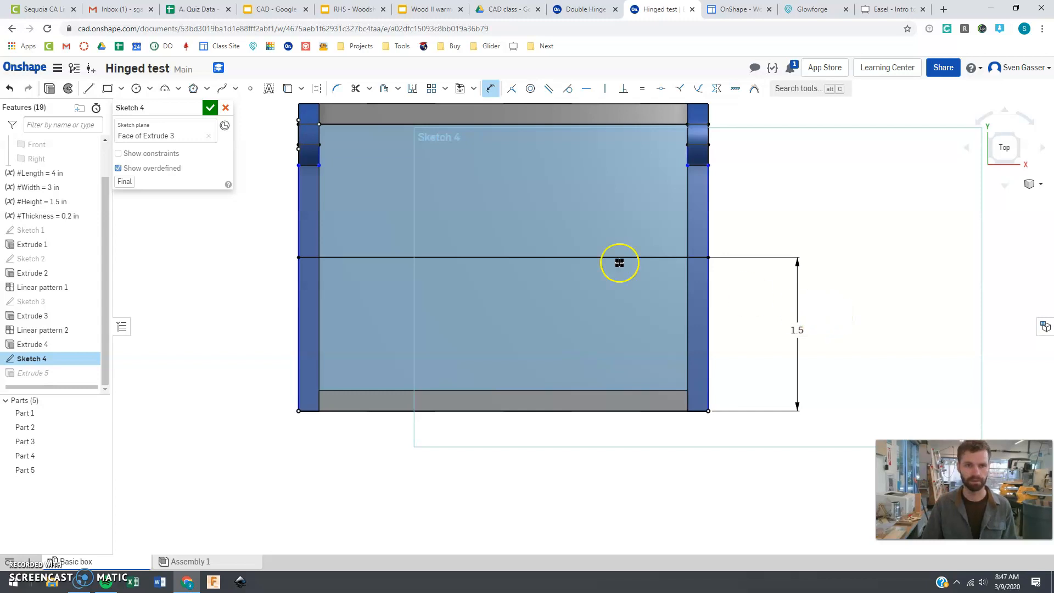
pyautogui.press('Escape')
pyautogui.moveTo(779, 266)
pyautogui.mouseDown(button='right')
pyautogui.moveTo(776, 254)
pyautogui.moveTo(786, 261)
pyautogui.mouseUp(button='right')
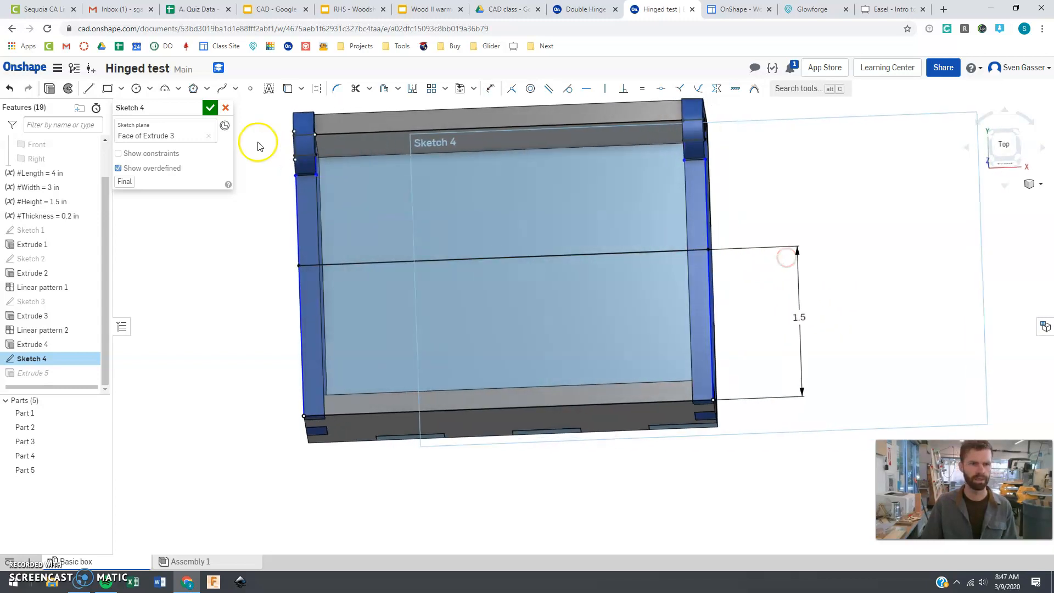
pyautogui.click(211, 108)
# Mirror the half lid, Part 6, as a new part across its straight cut face at the box's middle.
pyautogui.moveTo(280, 267)
pyautogui.mouseDown(button='right')
pyautogui.moveTo(303, 242)
pyautogui.moveTo(281, 259)
pyautogui.mouseUp(button='right')
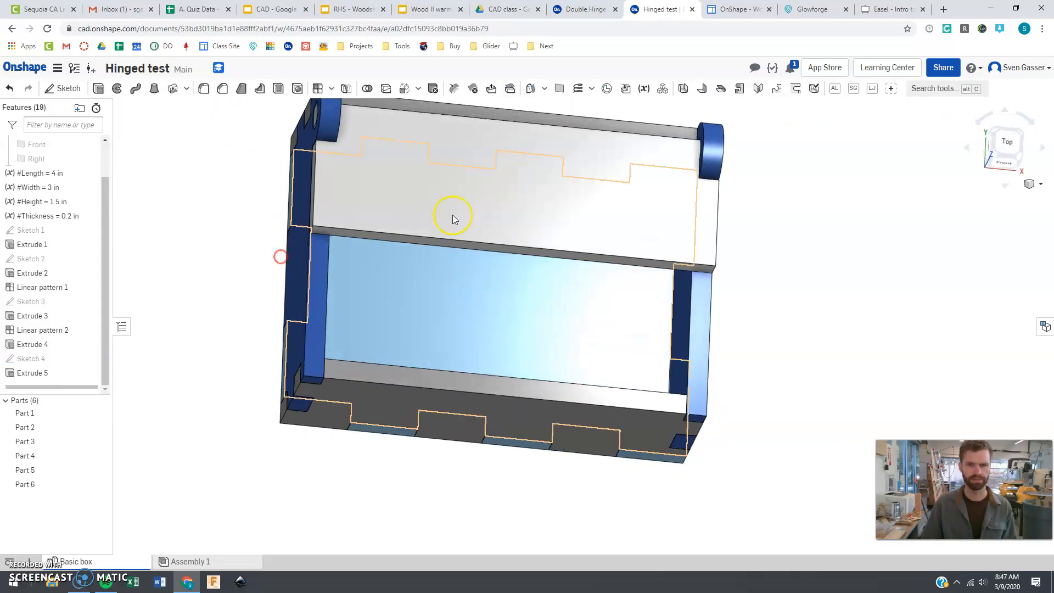
pyautogui.moveTo(219, 377); pyautogui.dragTo(615, 313, button='right')
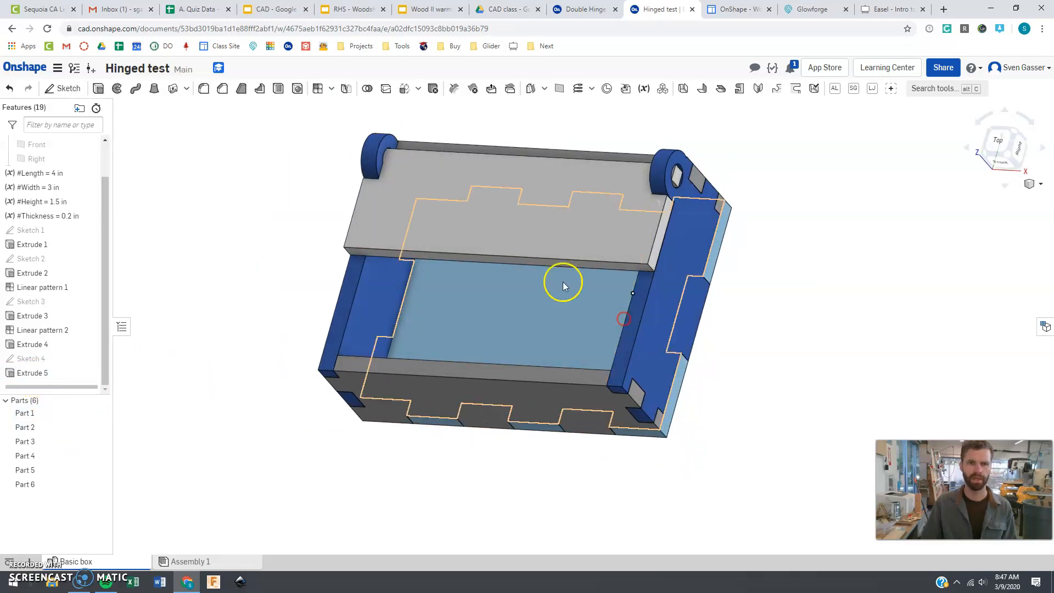
pyautogui.click(346, 90)
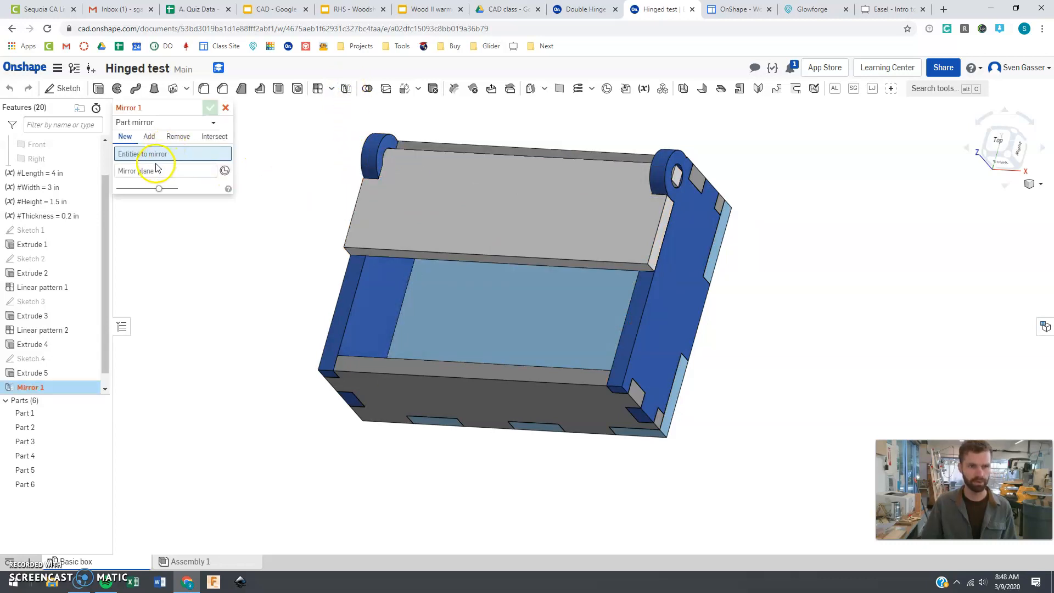
pyautogui.click(526, 218)
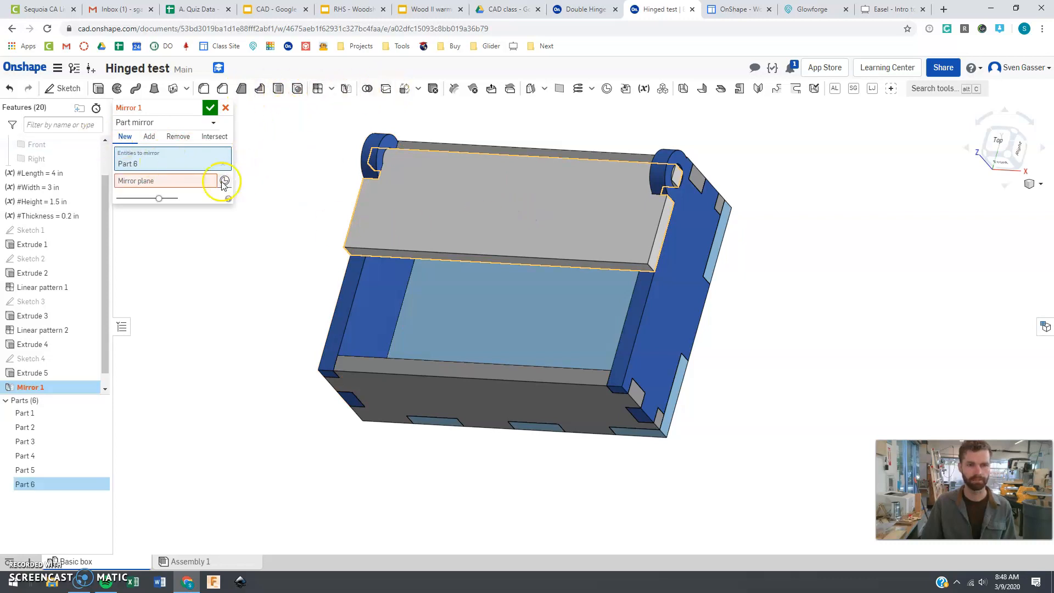
pyautogui.click(127, 181)
pyautogui.moveTo(457, 260); pyautogui.dragTo(455, 250, button='right')
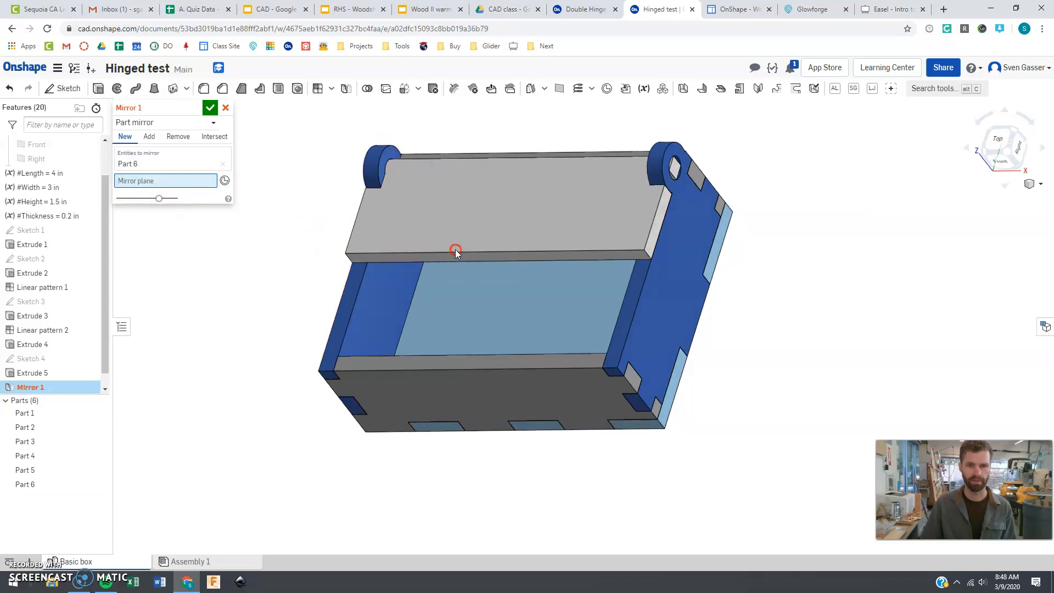
pyautogui.click(454, 255)
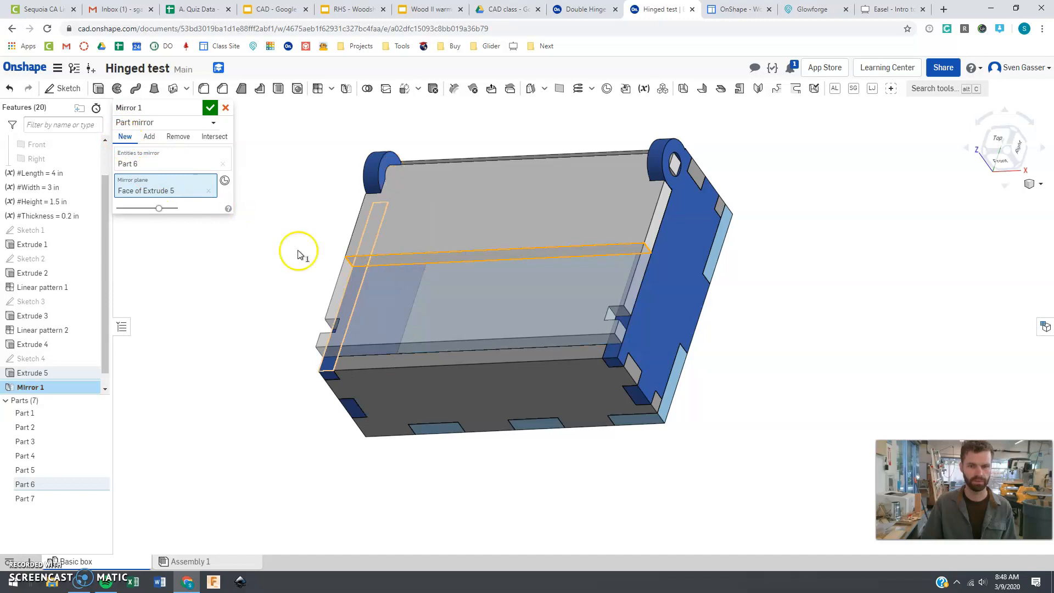
pyautogui.click(209, 108)
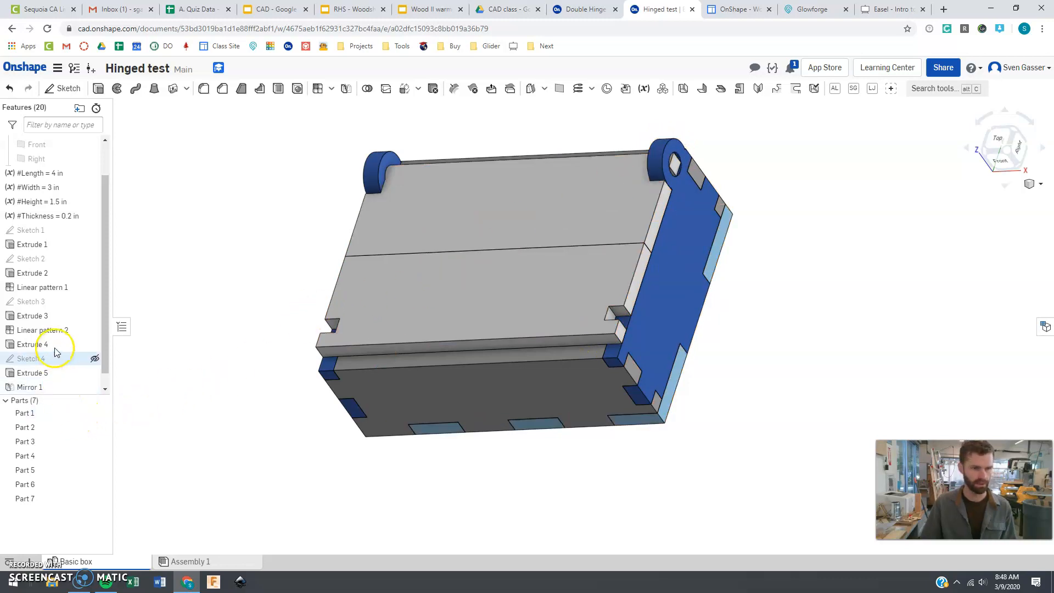
# Edit Sketch 3 and add a vertical construction line through the side panel's middle, from the top tab's midpoint to the bottom edge.
pyautogui.doubleClick(52, 307)
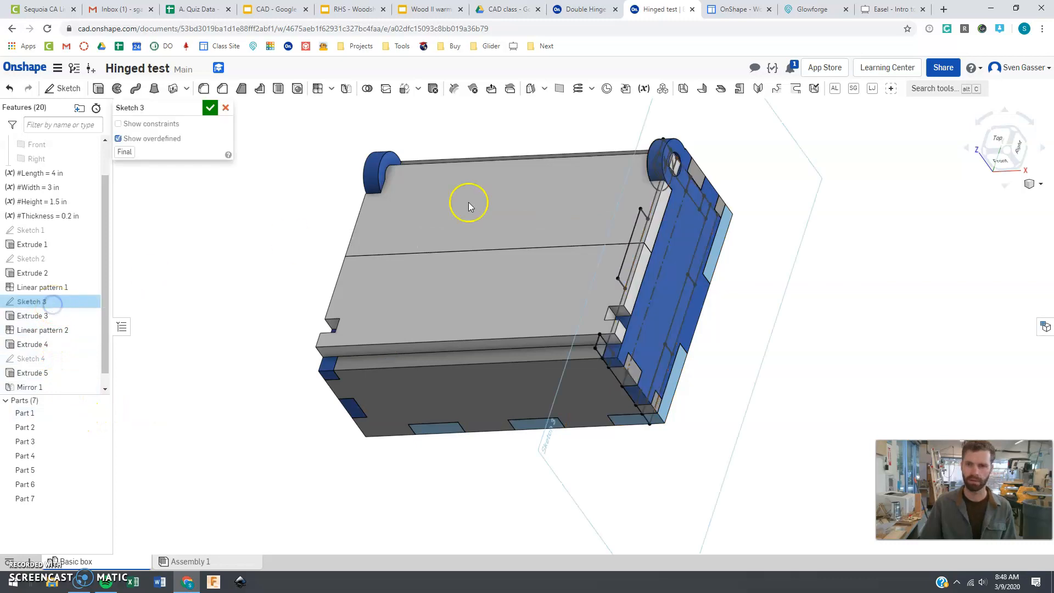
pyautogui.click(1019, 148)
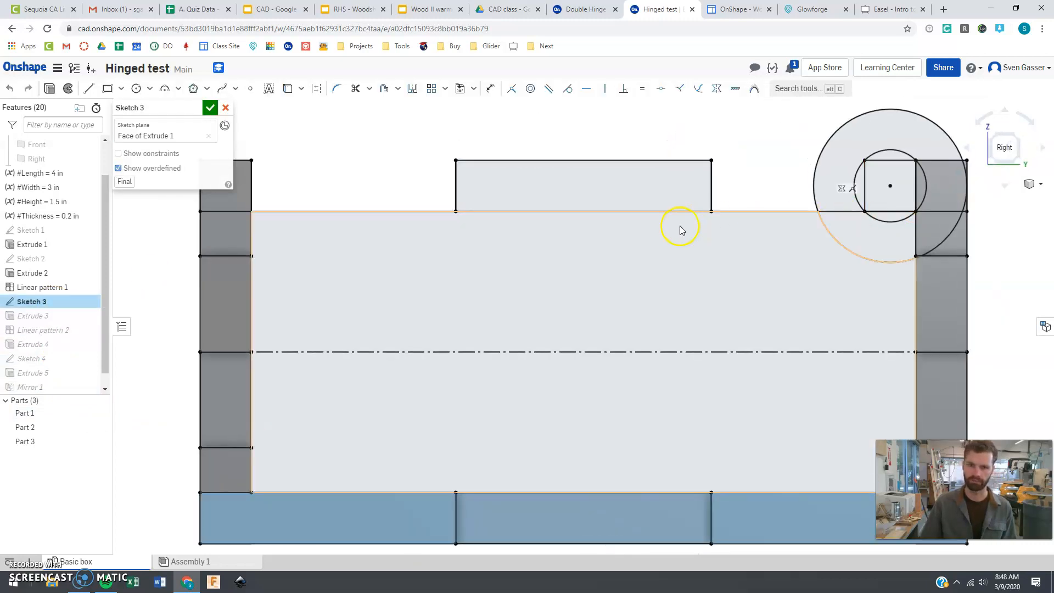
pyautogui.press('l')
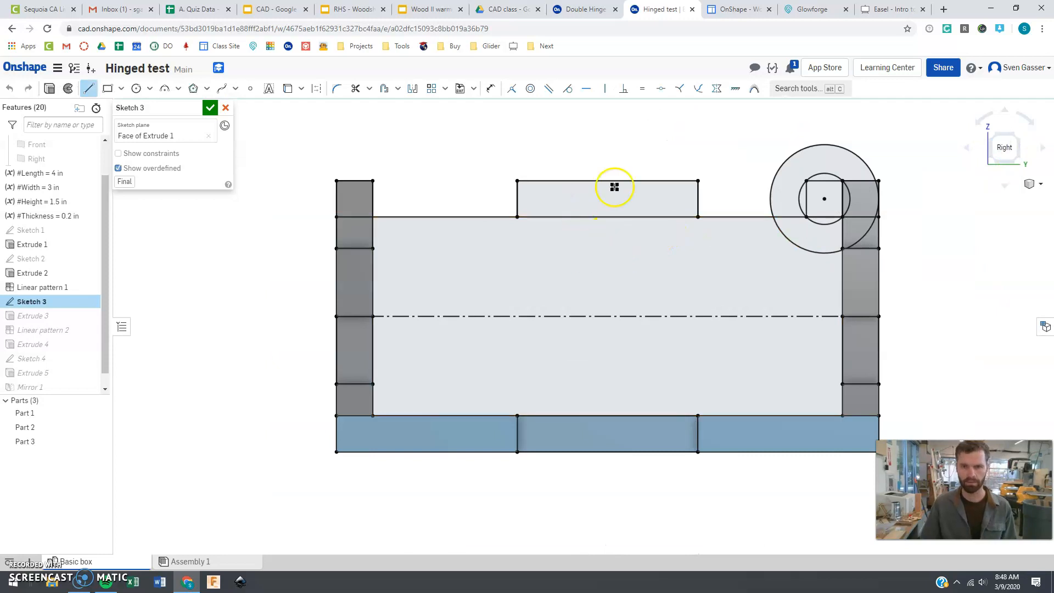
pyautogui.click(608, 181)
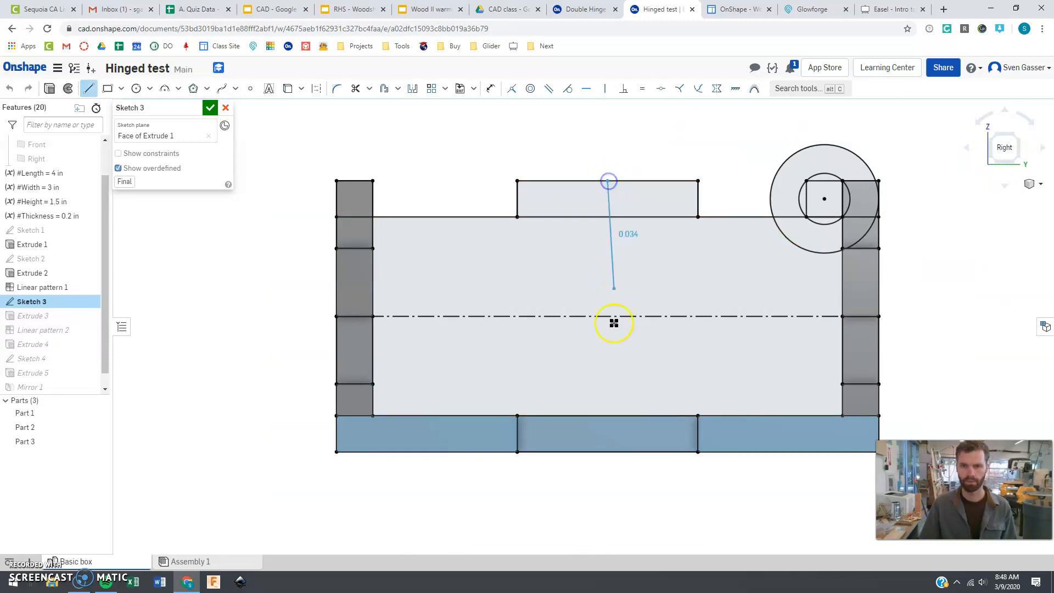
pyautogui.click(608, 453)
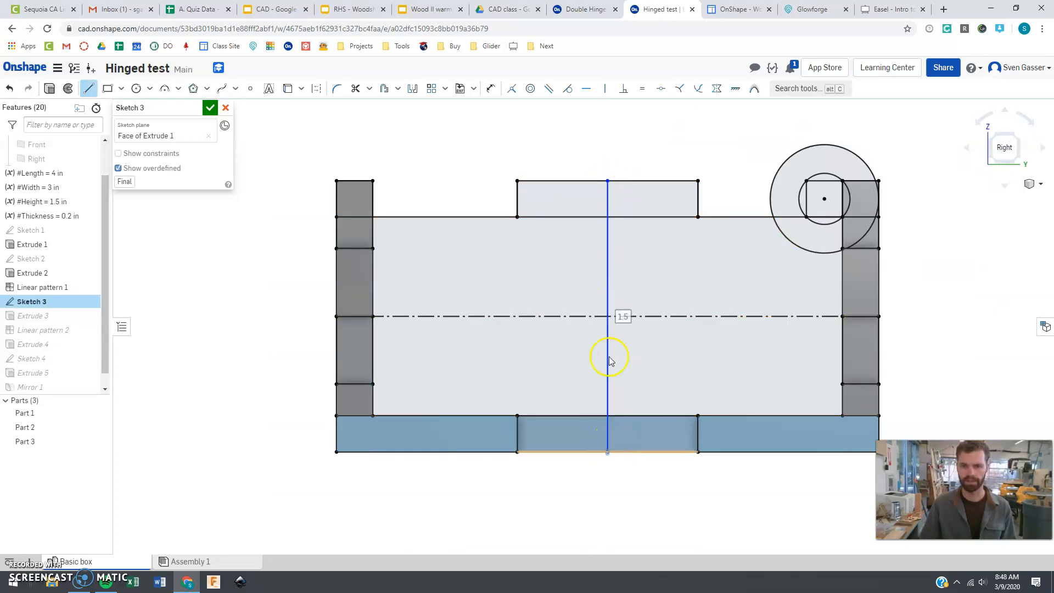
pyautogui.press('Escape')
pyautogui.click(606, 274)
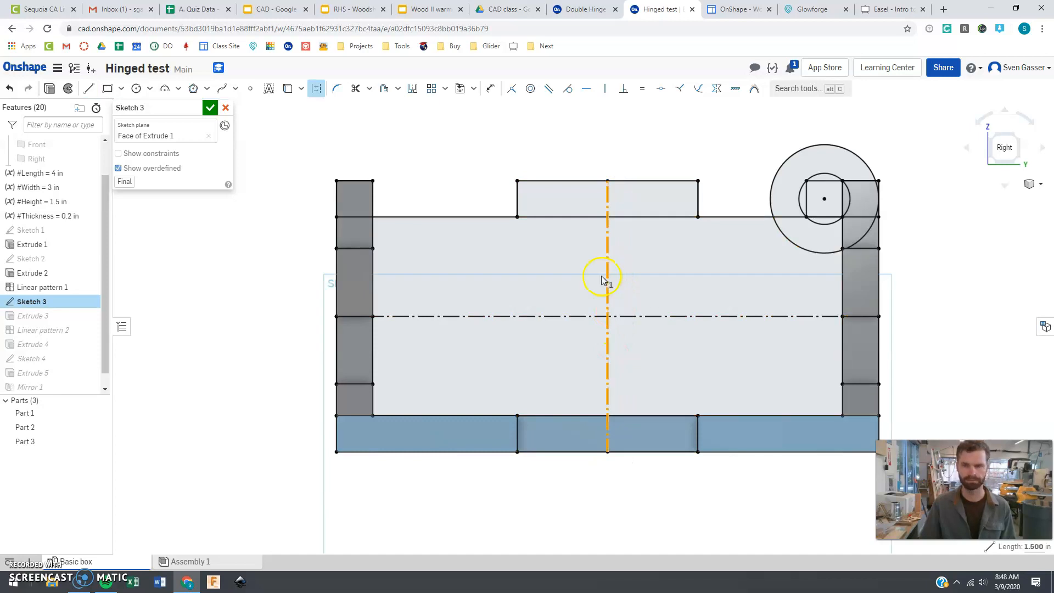
pyautogui.click(741, 138)
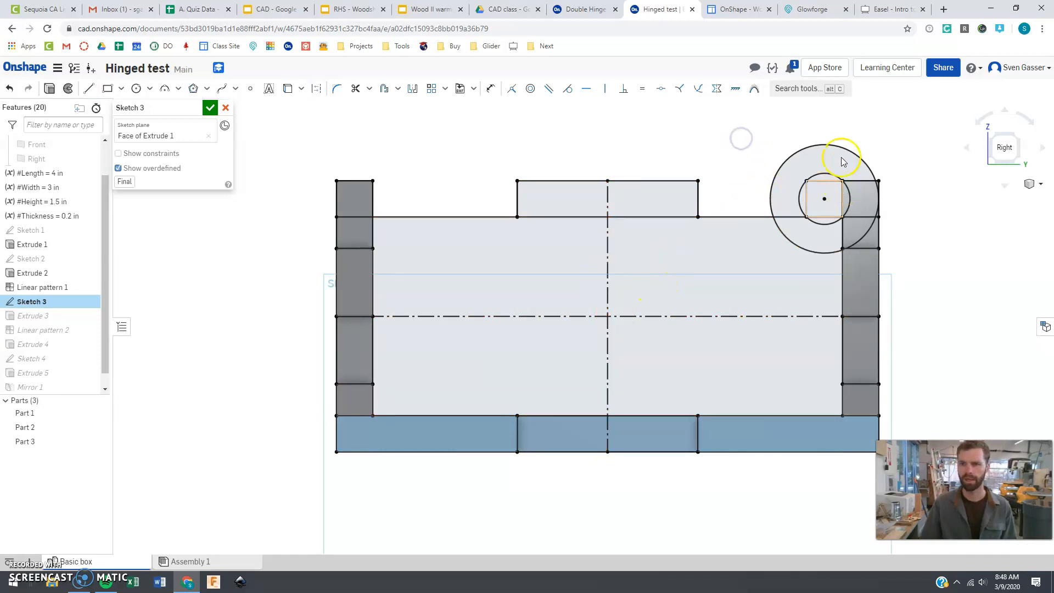
# Mirror the two concentric hinge circles across the vertical construction line to the side panel's other end.
pyautogui.click(413, 89)
pyautogui.click(608, 266)
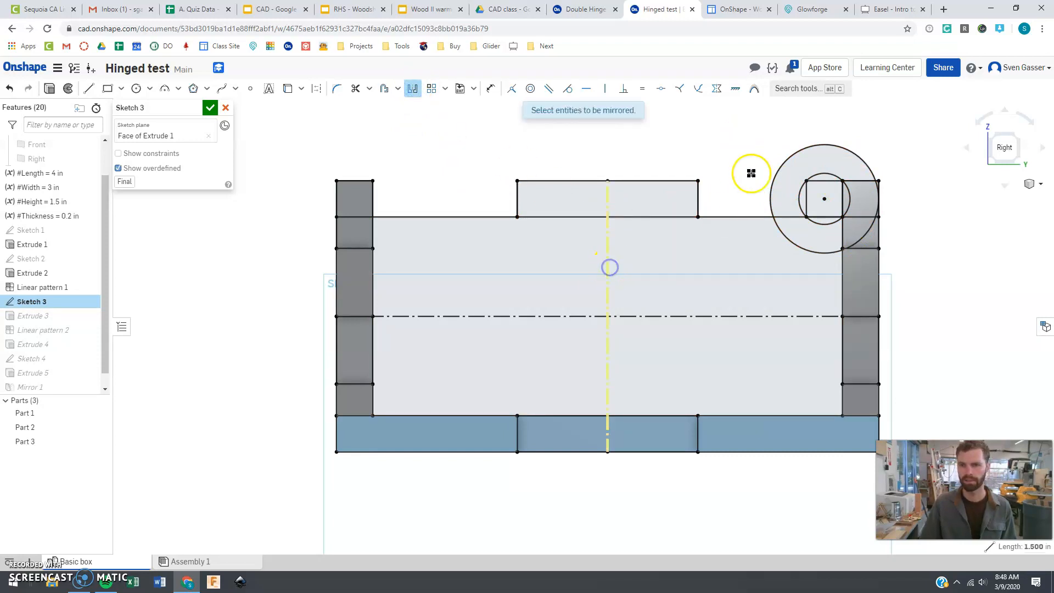
pyautogui.click(787, 160)
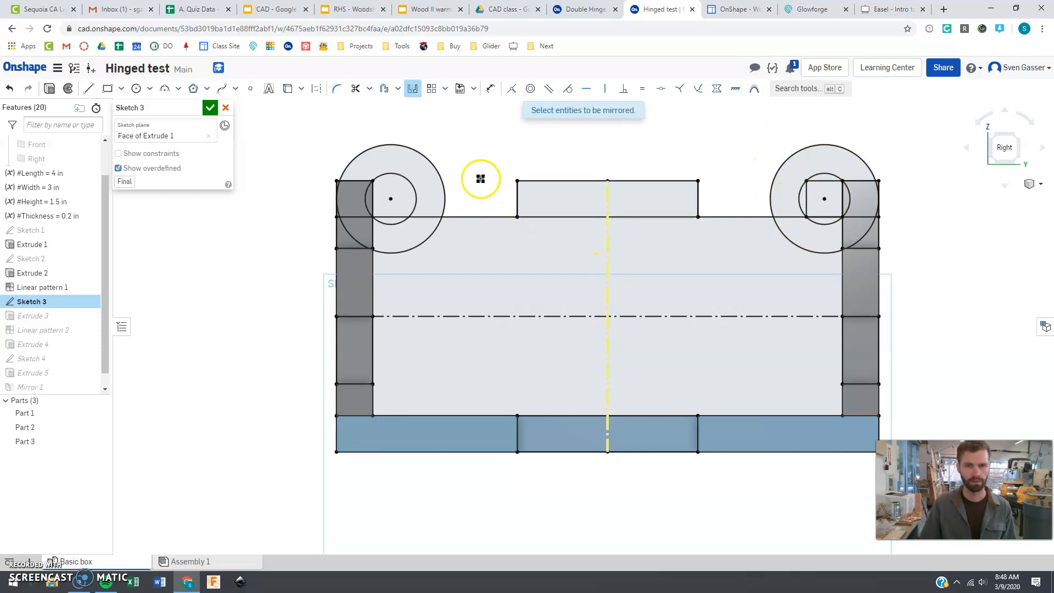
pyautogui.click(413, 90)
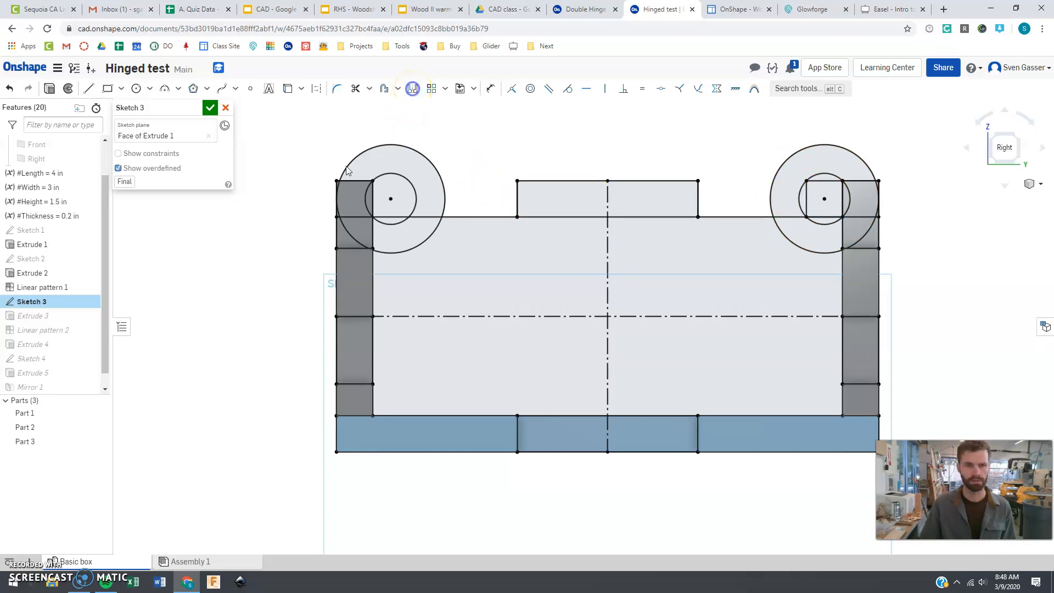
# Edit Extrude 3 to include the mirrored hinge ring's regions around its hole, keeping the 0.2 in depth.
pyautogui.doubleClick(45, 322)
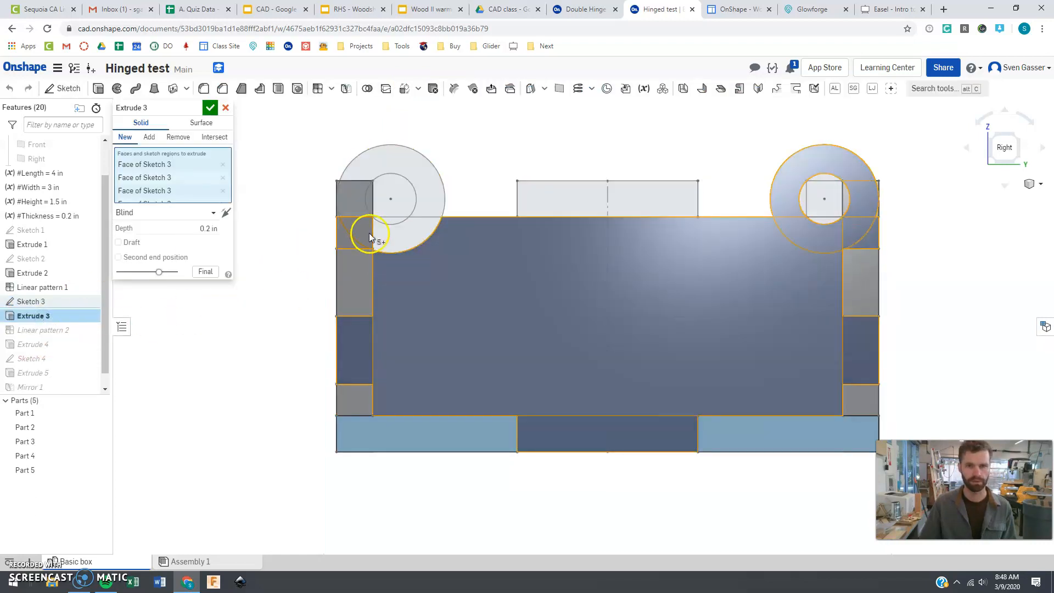
pyautogui.moveTo(319, 273); pyautogui.dragTo(312, 274, button='right')
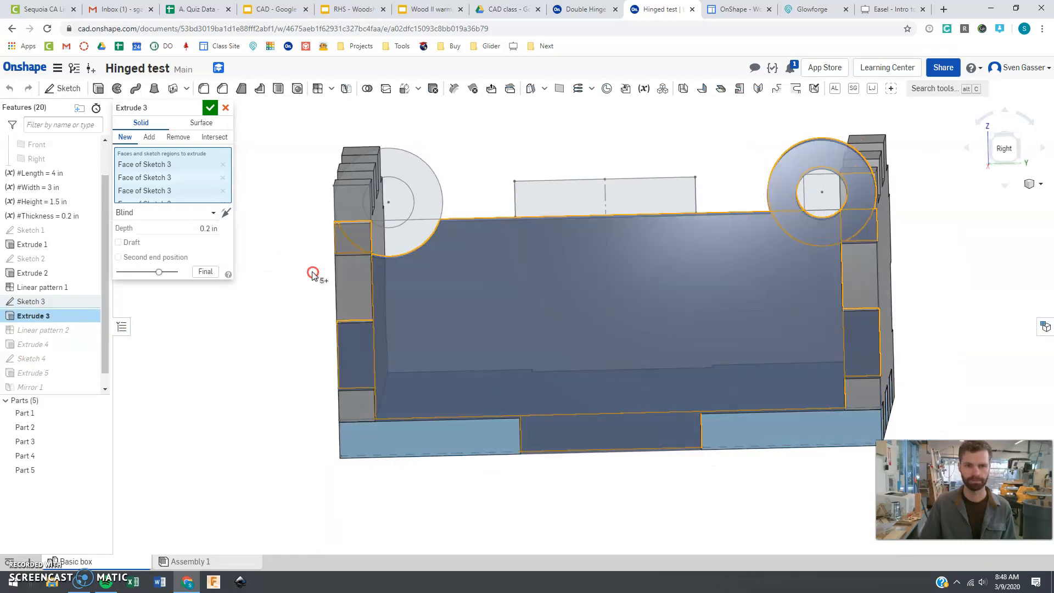
pyautogui.click(413, 170)
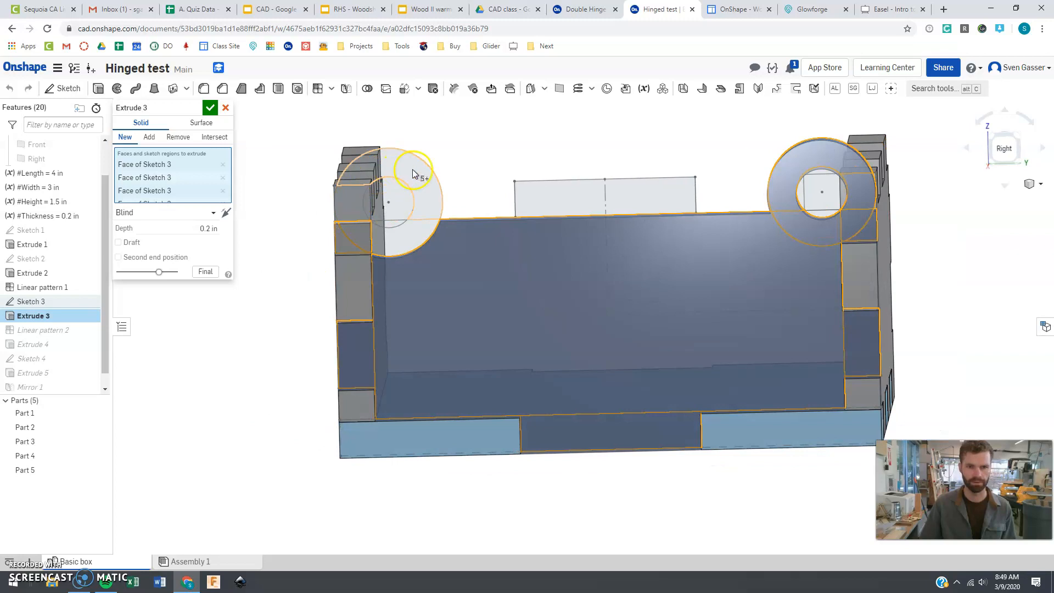
pyautogui.click(418, 225)
pyautogui.click(354, 209)
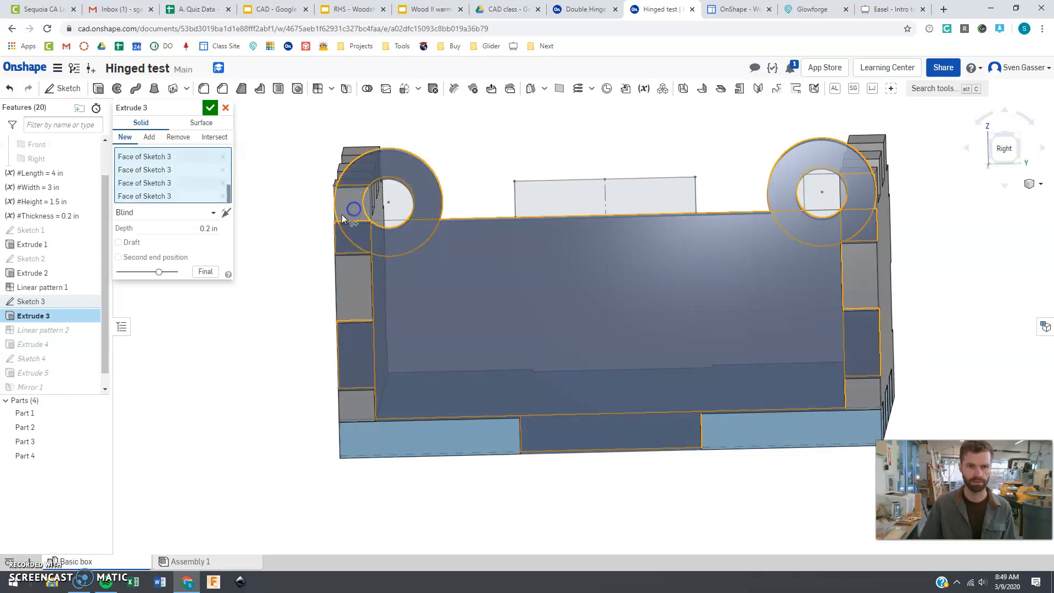
pyautogui.scroll(5, 334, 222)
pyautogui.scroll(-6, 342, 223)
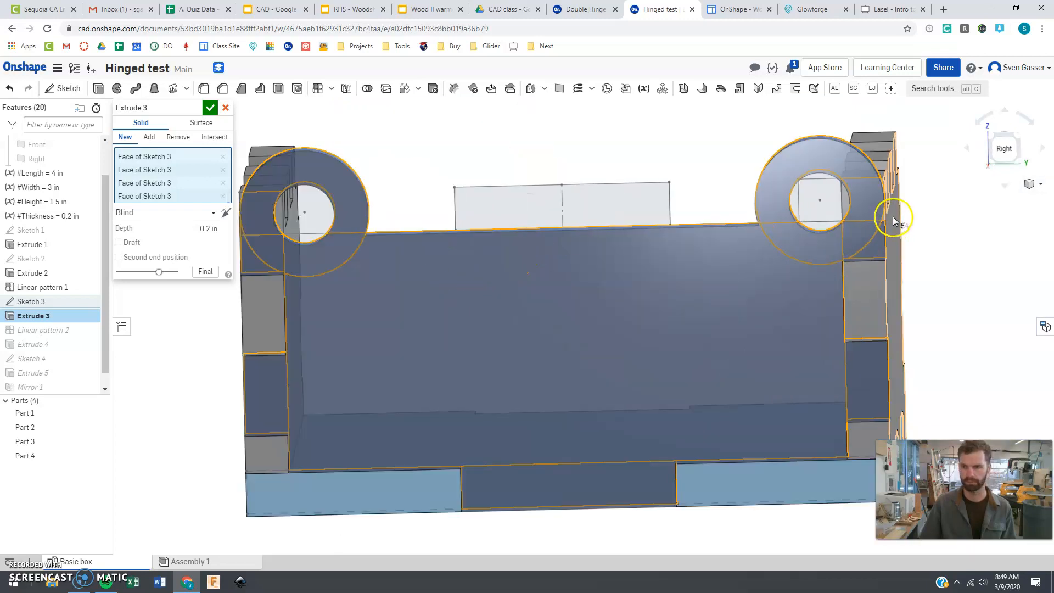
pyautogui.scroll(4, 891, 219)
pyautogui.scroll(-2, 924, 232)
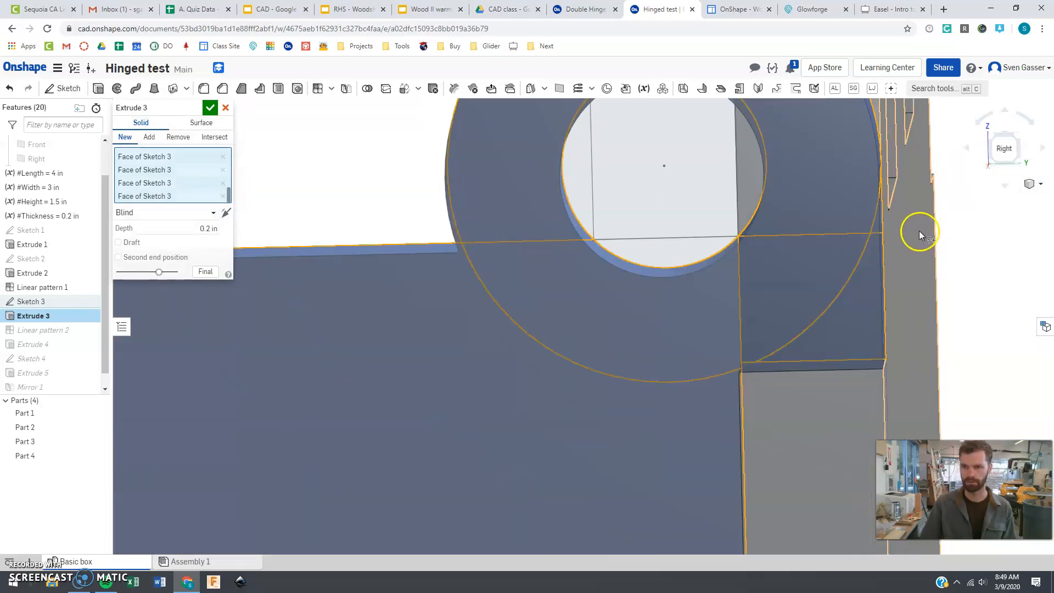
pyautogui.scroll(-4, 920, 230)
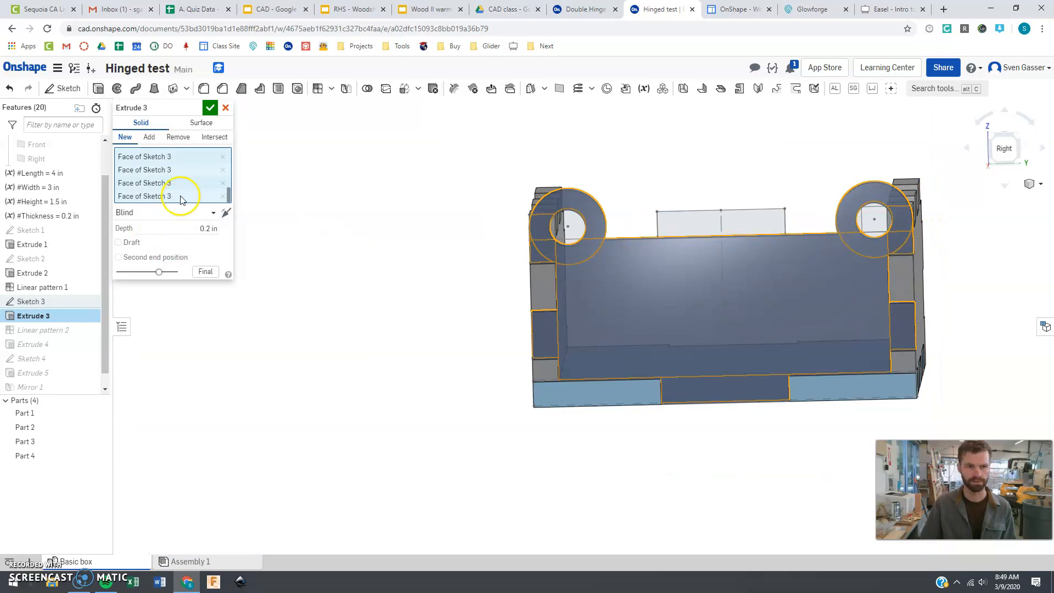
pyautogui.click(211, 108)
pyautogui.moveTo(449, 230); pyautogui.dragTo(536, 279, button='right')
pyautogui.scroll(-4, 492, 286)
pyautogui.scroll(3, 551, 191)
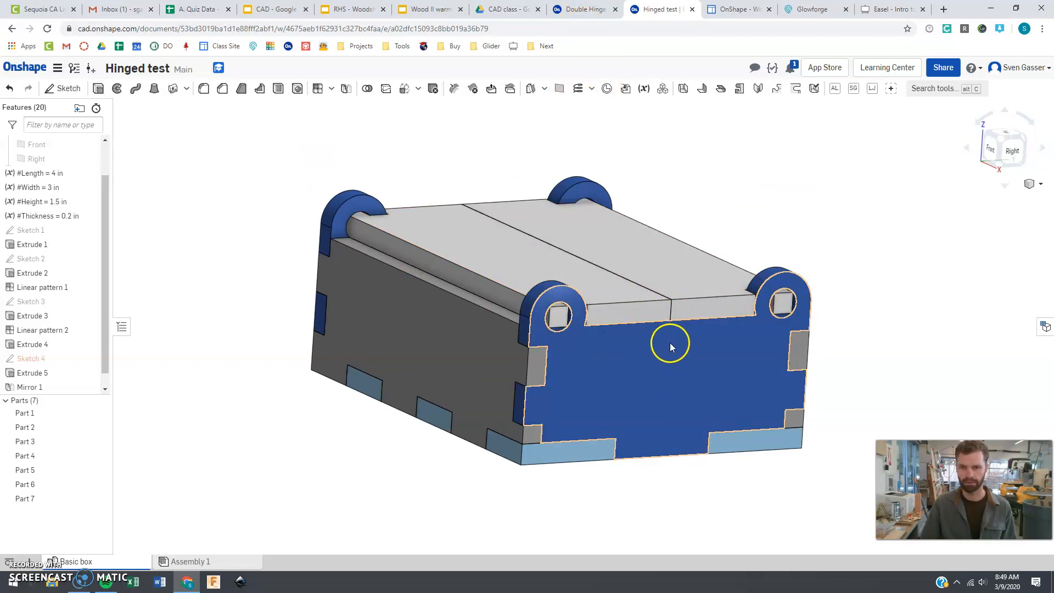
# Compare the box with the reference model in the Double Hinge document and return to the Hinged test document.
pyautogui.moveTo(681, 360); pyautogui.dragTo(658, 259, button='right')
pyautogui.moveTo(651, 378); pyautogui.dragTo(661, 382, button='right')
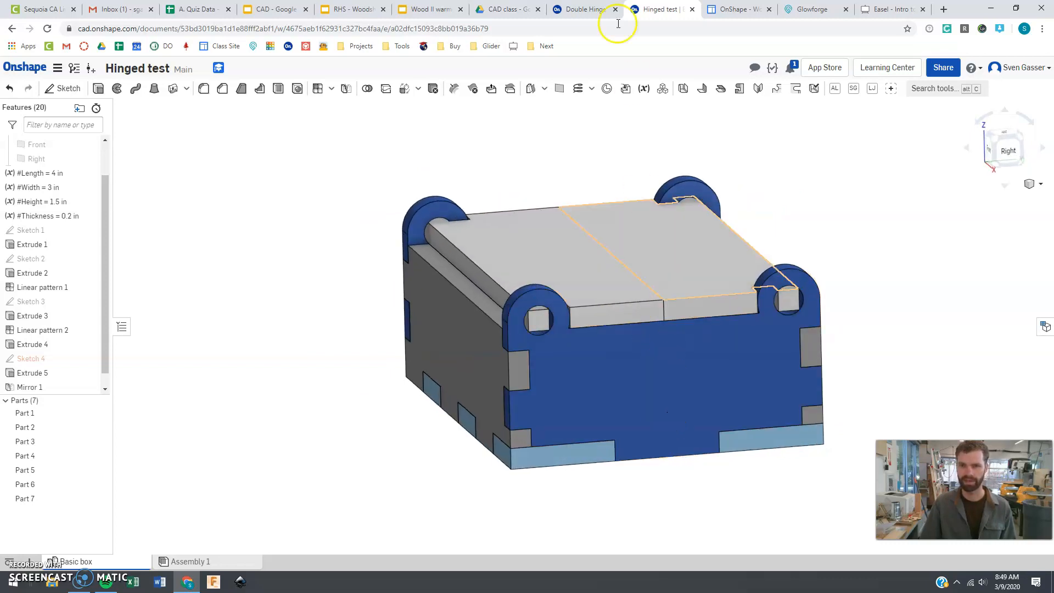
pyautogui.click(583, 10)
pyautogui.moveTo(583, 346)
pyautogui.mouseDown(button='right')
pyautogui.moveTo(602, 356)
pyautogui.moveTo(591, 348)
pyautogui.mouseUp(button='right')
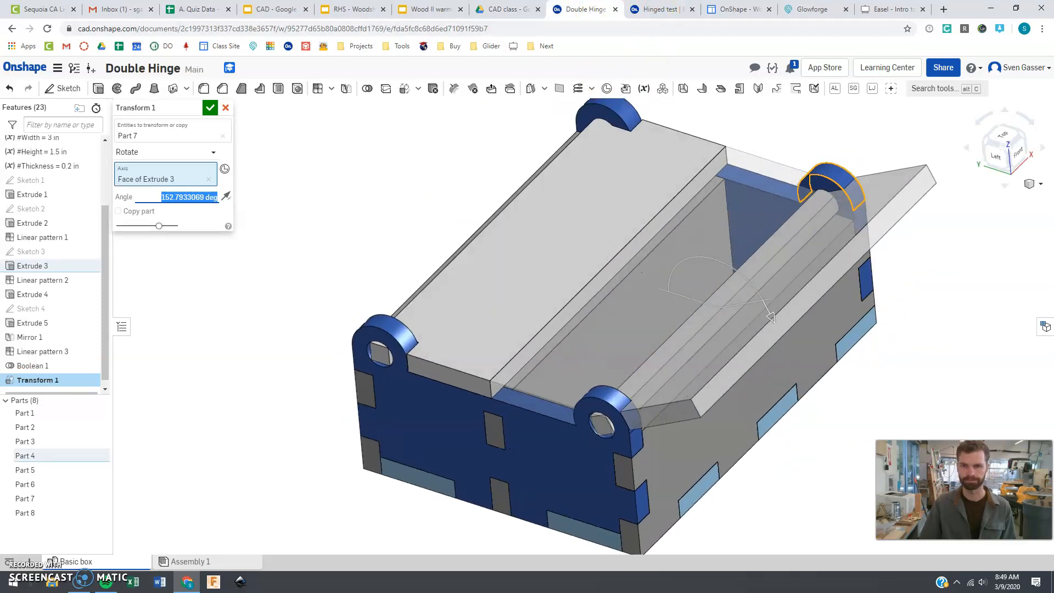
pyautogui.click(662, 10)
pyautogui.moveTo(482, 355); pyautogui.dragTo(491, 357, button='right')
# Start a linear part pattern of the long wall, Part 2, along the base's short bottom edge with 2 instances, directed into the box.
pyautogui.click(317, 90)
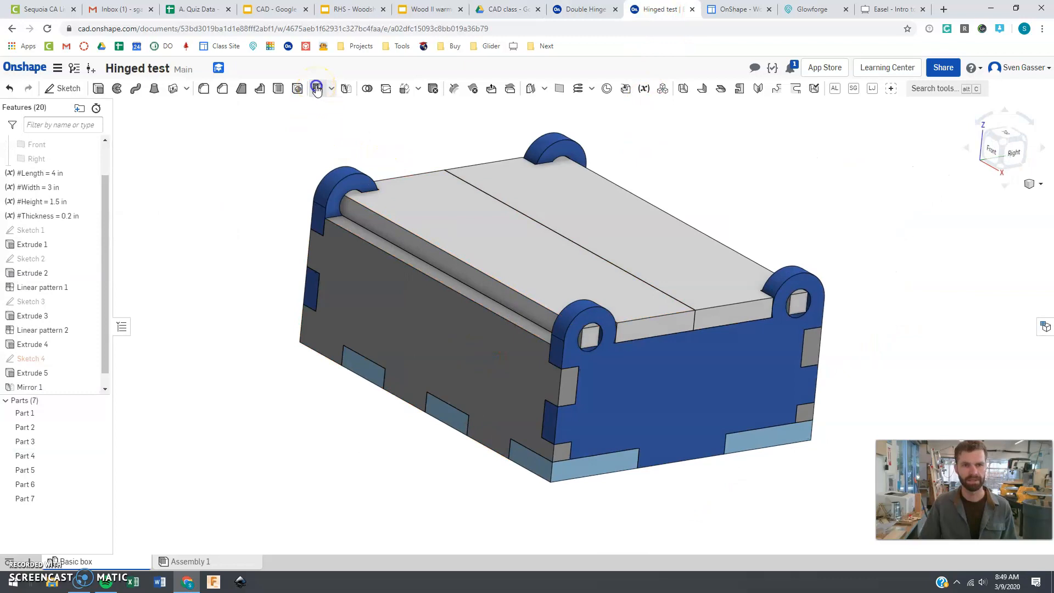
pyautogui.click(422, 321)
pyautogui.click(165, 180)
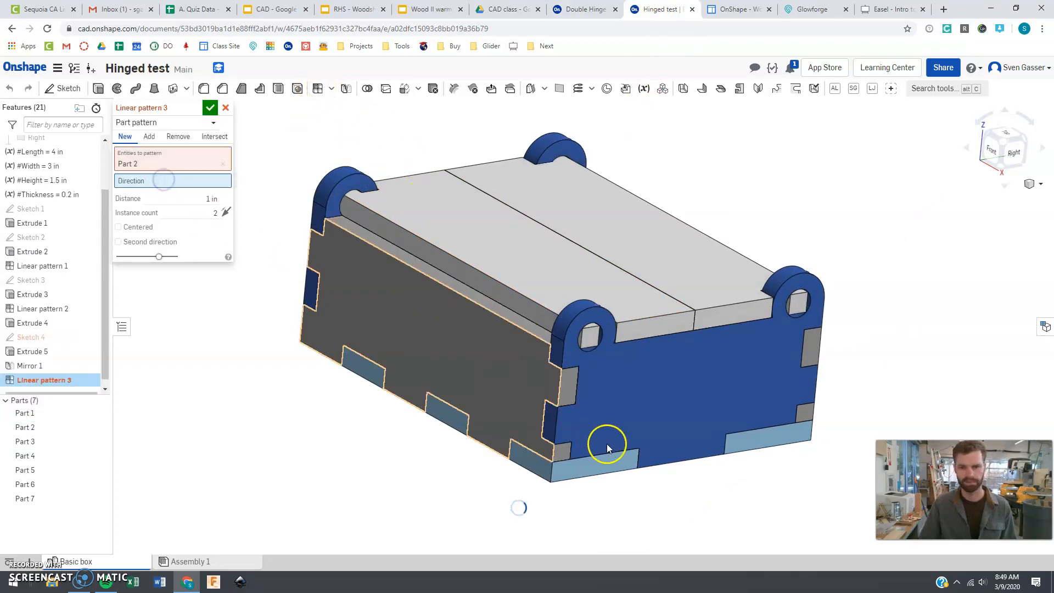
pyautogui.click(606, 474)
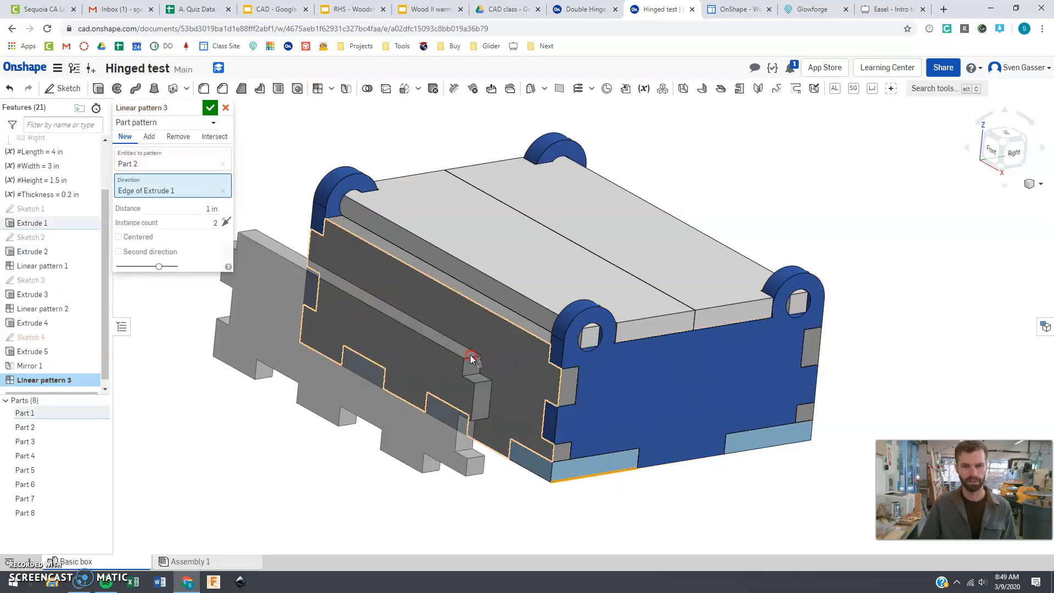
pyautogui.moveTo(470, 357); pyautogui.dragTo(447, 357, button='right')
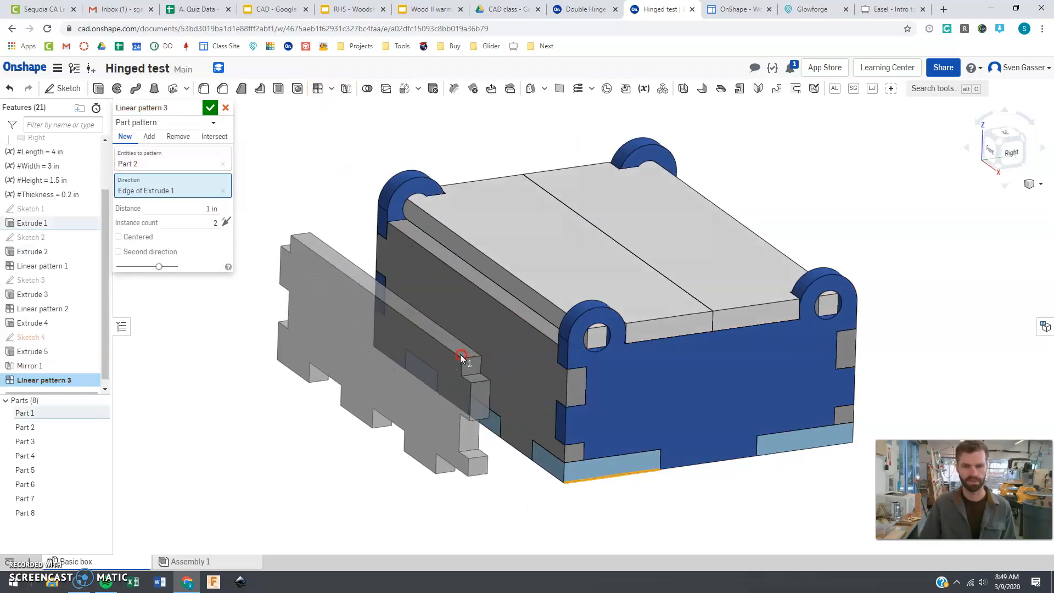
pyautogui.click(226, 223)
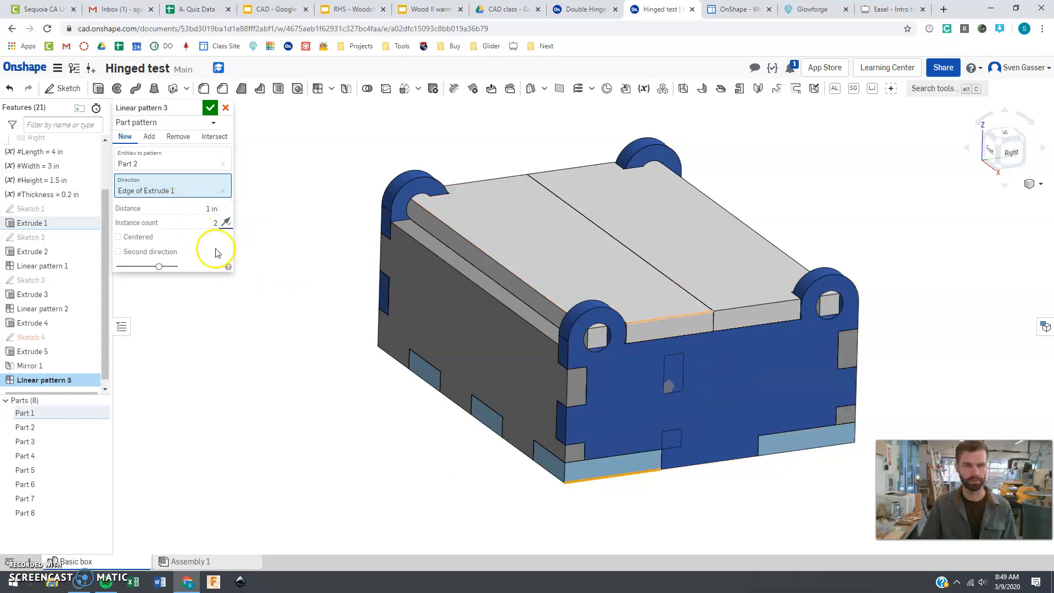
# Set the pattern distance to #Width-#Thickness and accept the linear pattern.
pyautogui.click(197, 209)
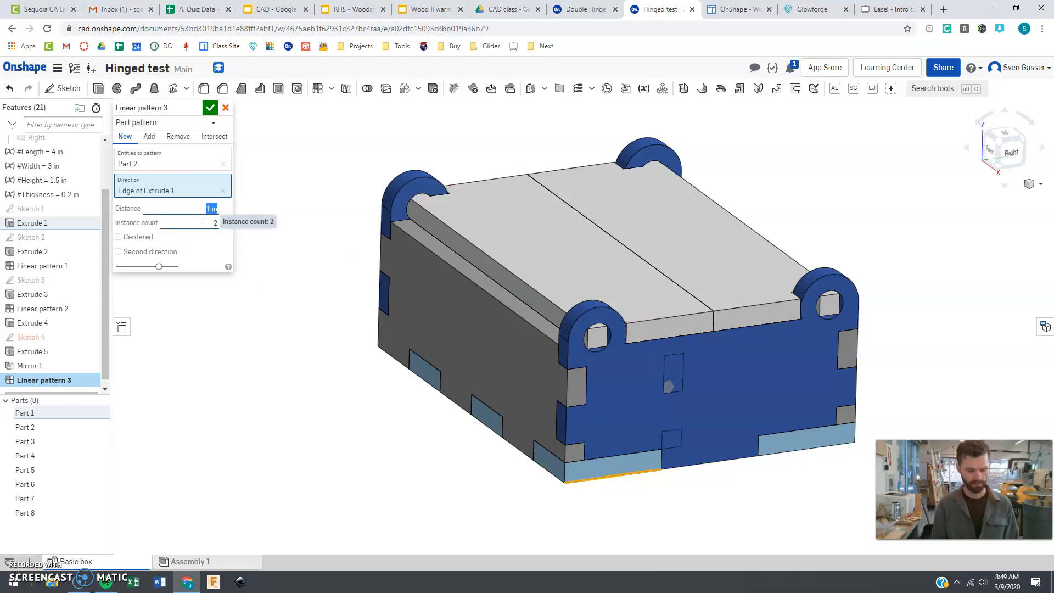
pyautogui.write('w')
pyautogui.click(202, 218)
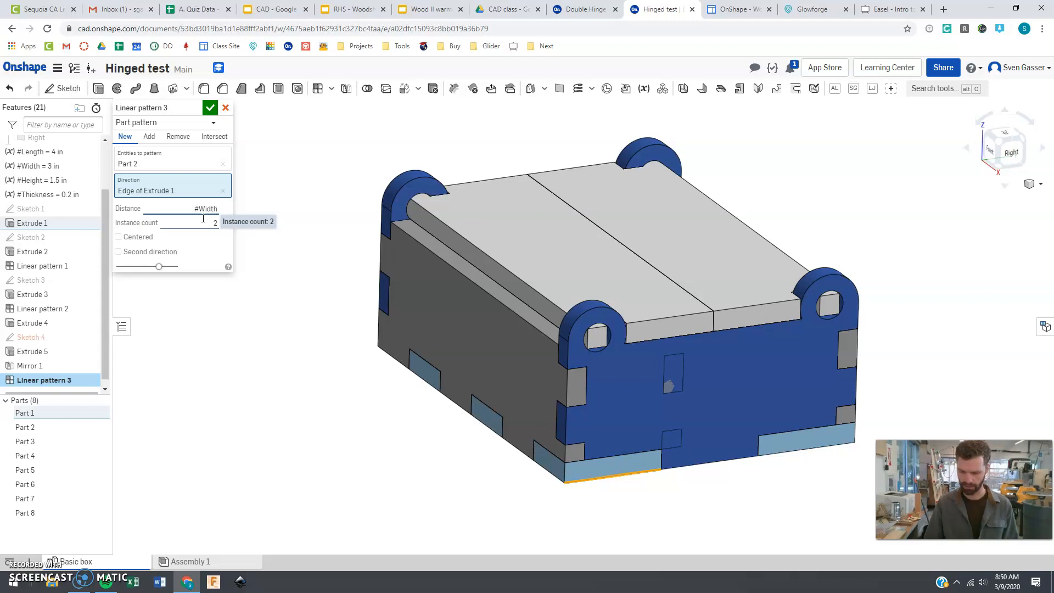
pyautogui.write('#')
pyautogui.press('Return')
pyautogui.press('Tab')
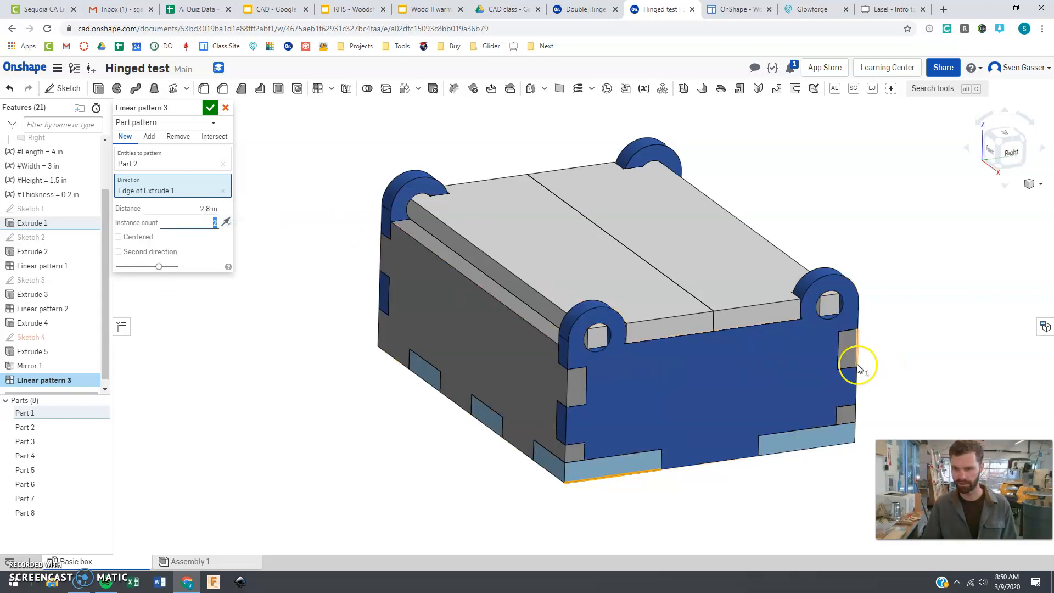
pyautogui.moveTo(835, 370); pyautogui.dragTo(882, 291, button='right')
pyautogui.moveTo(851, 339); pyautogui.dragTo(746, 372, button='right')
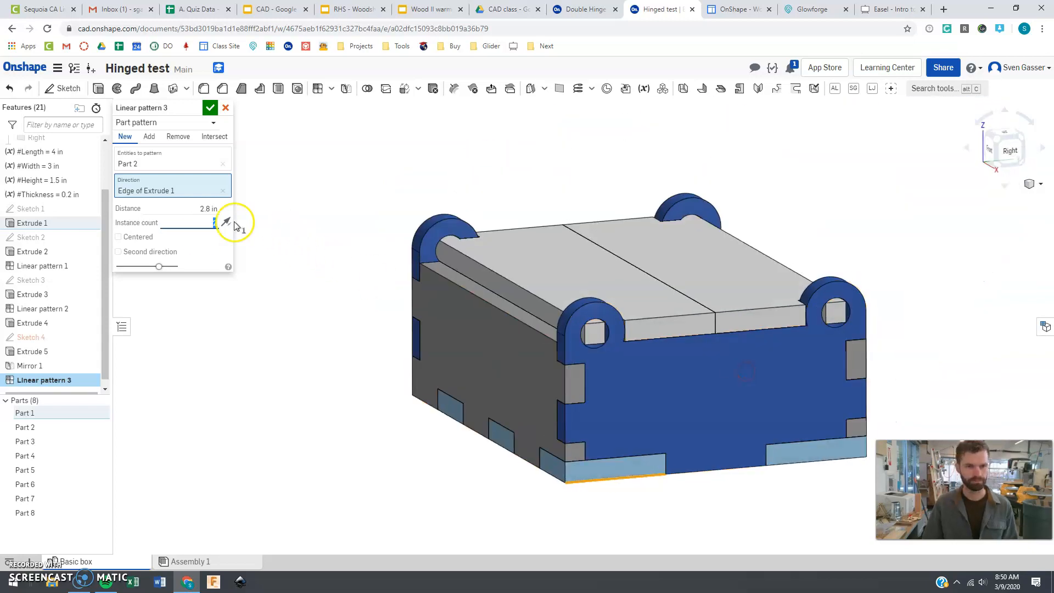
pyautogui.click(213, 208)
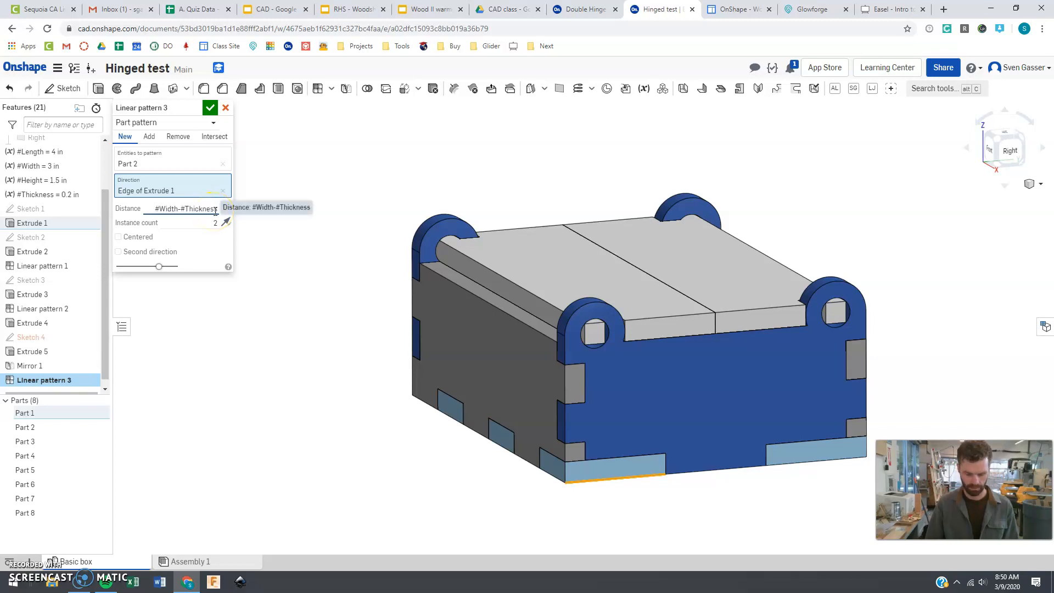
pyautogui.press('BackSpace')
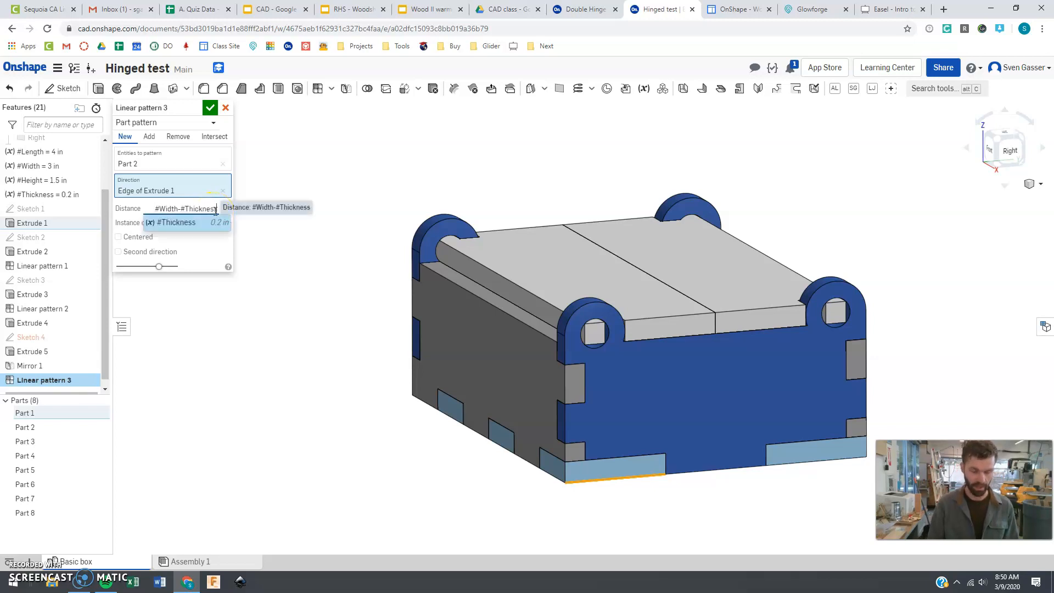
pyautogui.press('Return')
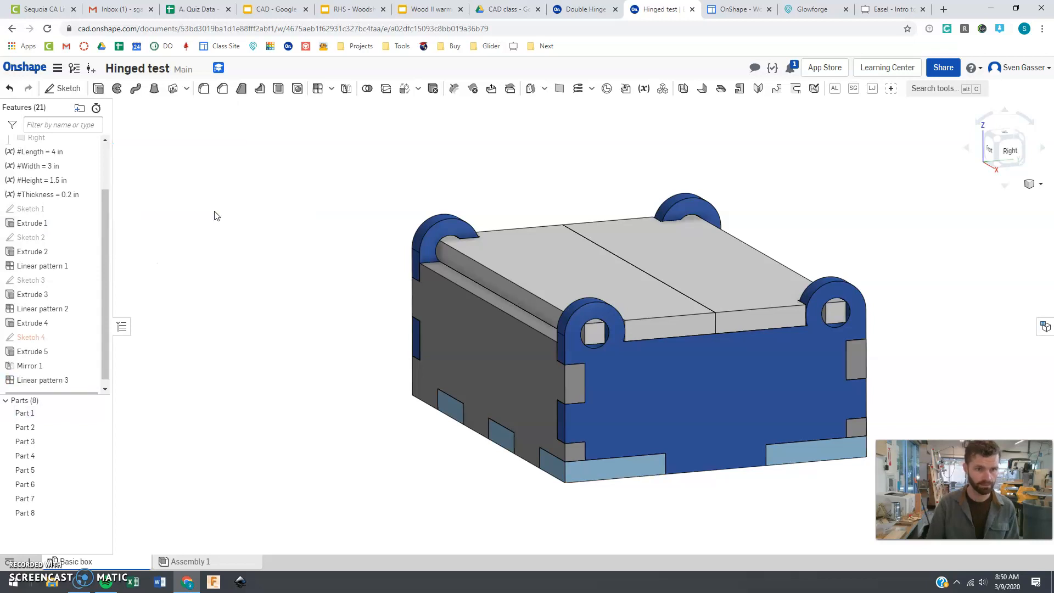
# Edit Linear pattern 3 and set its distance to (#Width-#Thickness)/2.
pyautogui.click(45, 379)
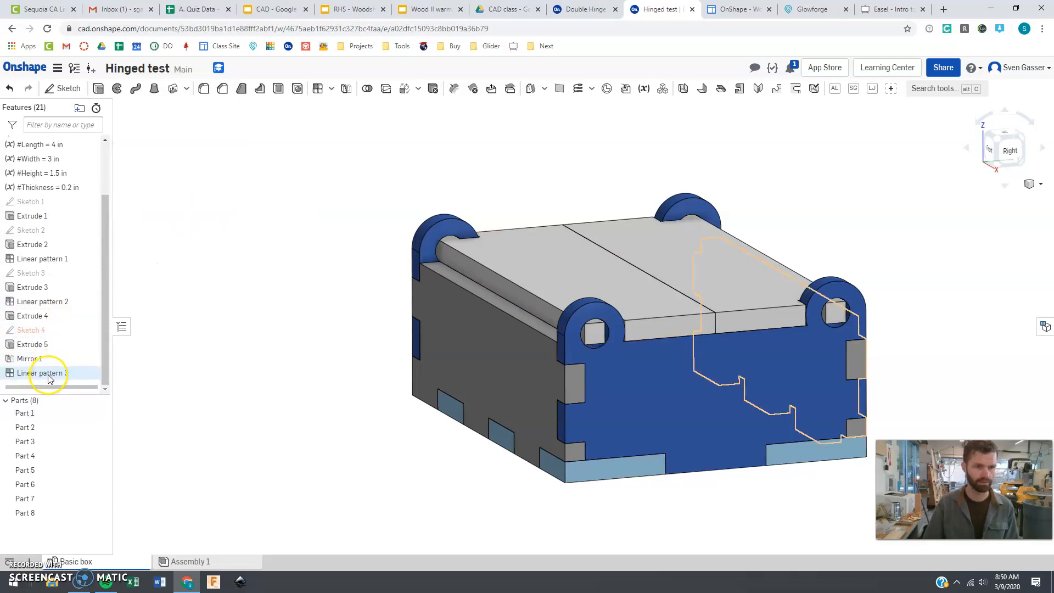
pyautogui.click(201, 208)
pyautogui.click(186, 209)
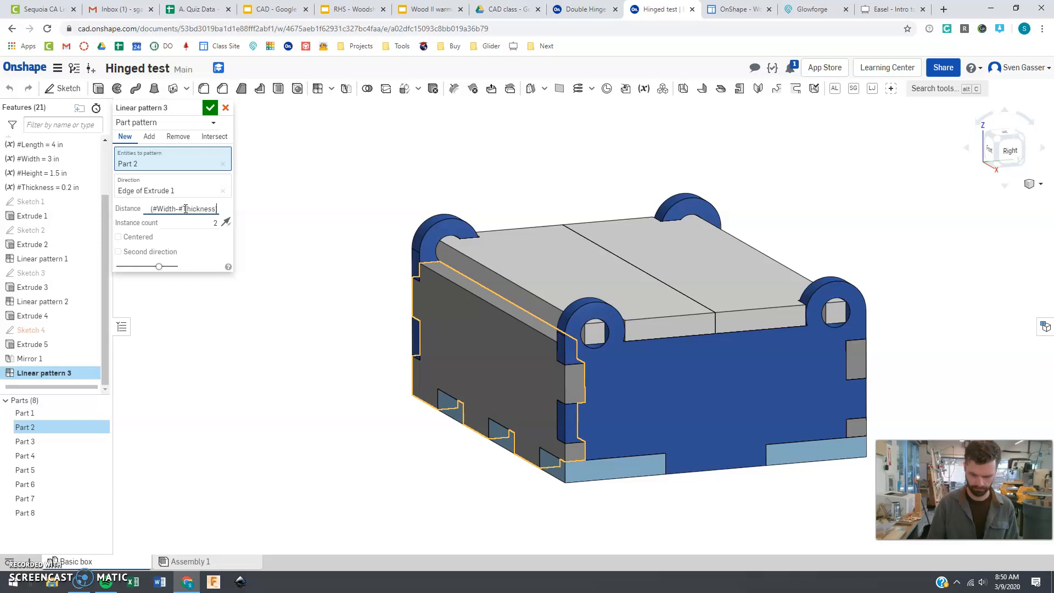
pyautogui.write('/2')
pyautogui.press('Return')
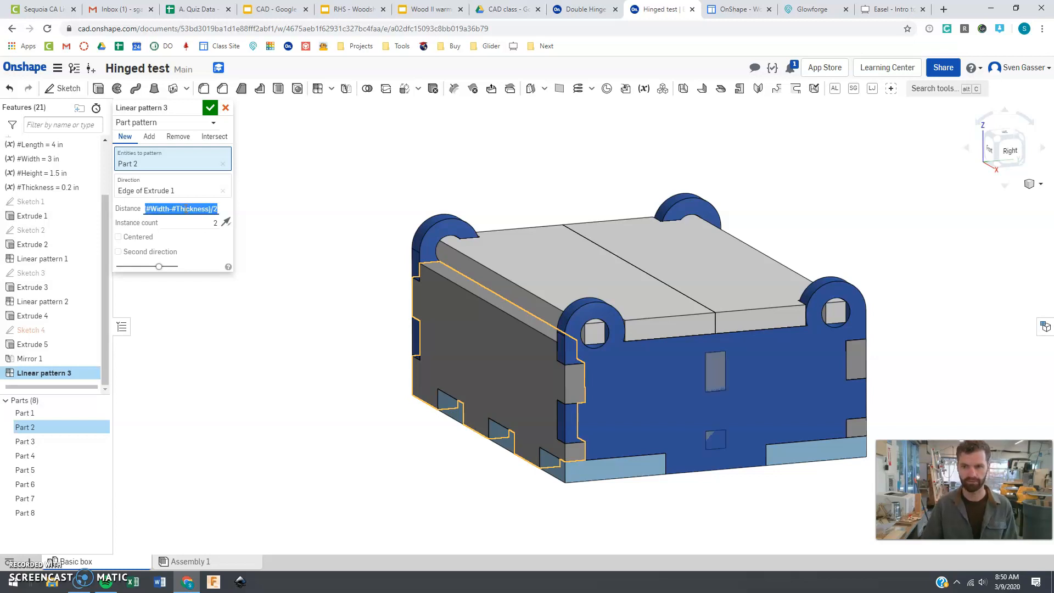
pyautogui.click(210, 109)
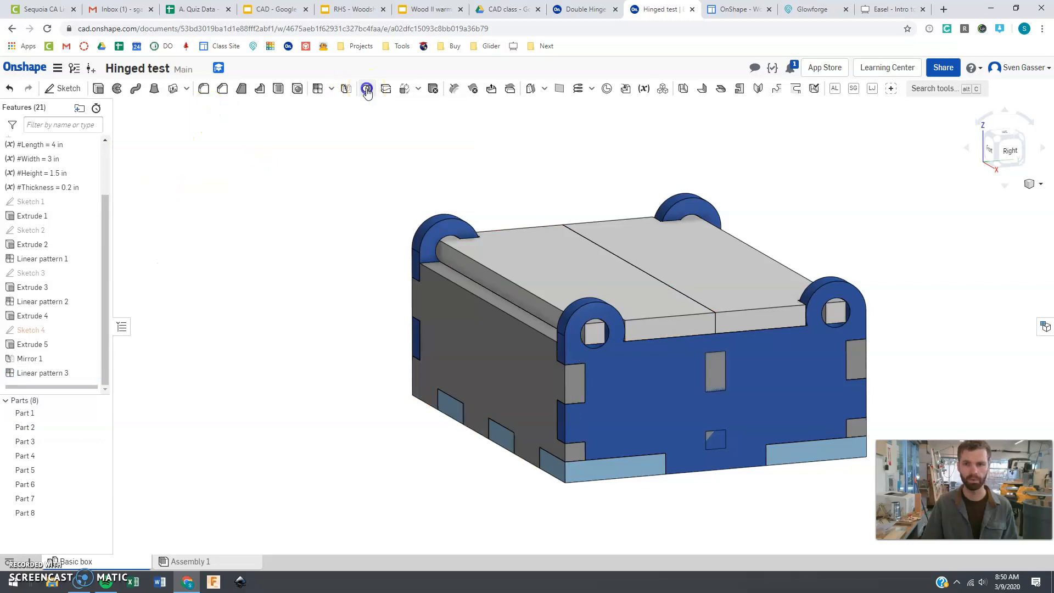
# Subtract the middle divider, Part 8, from Part 4, Part 1 and Part 5 with a Boolean, keeping the tools.
pyautogui.click(367, 89)
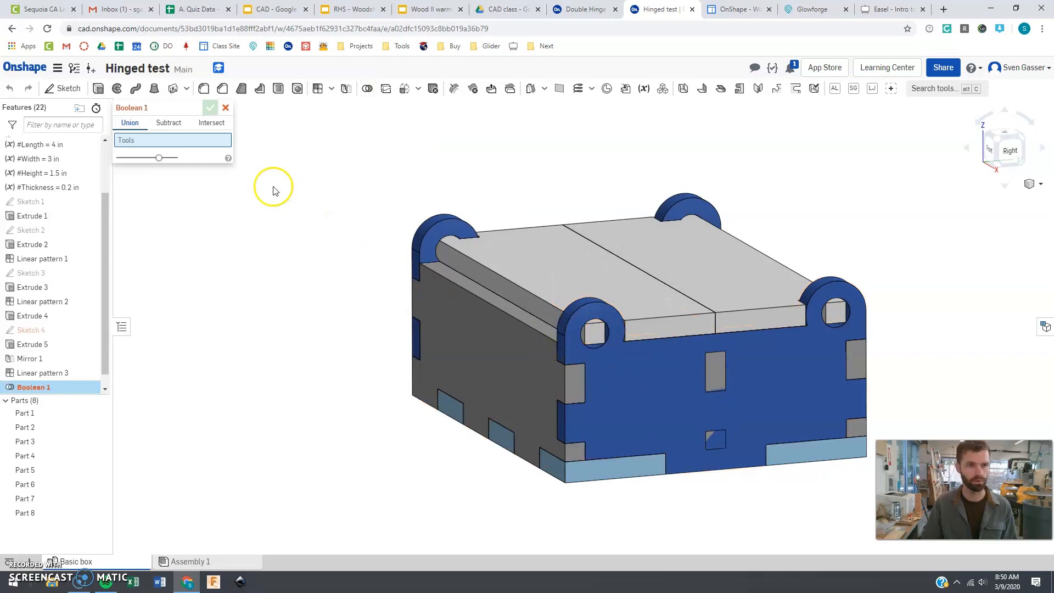
pyautogui.click(168, 122)
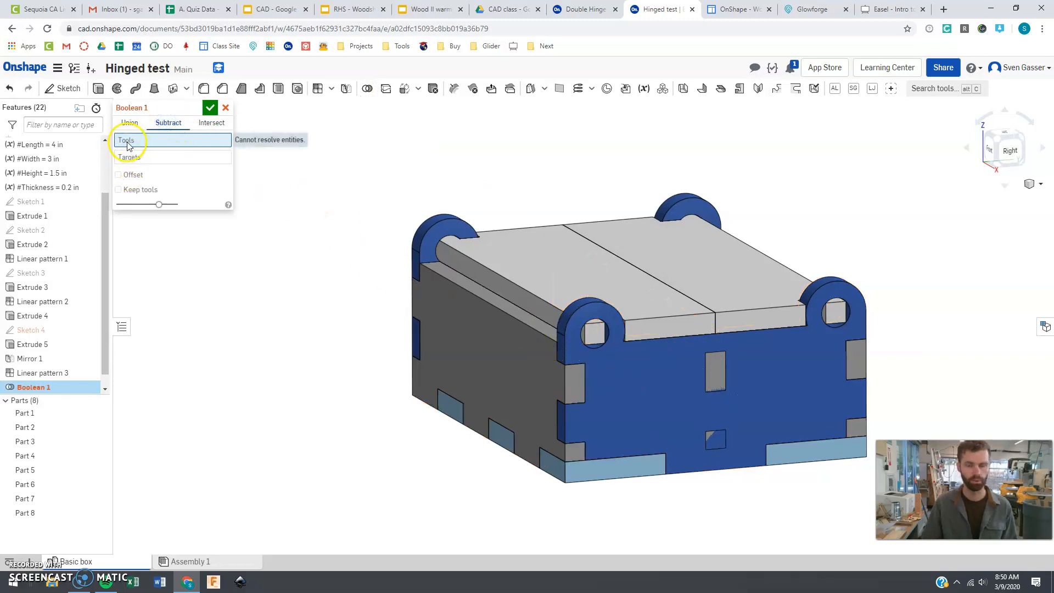
pyautogui.click(719, 376)
pyautogui.click(161, 168)
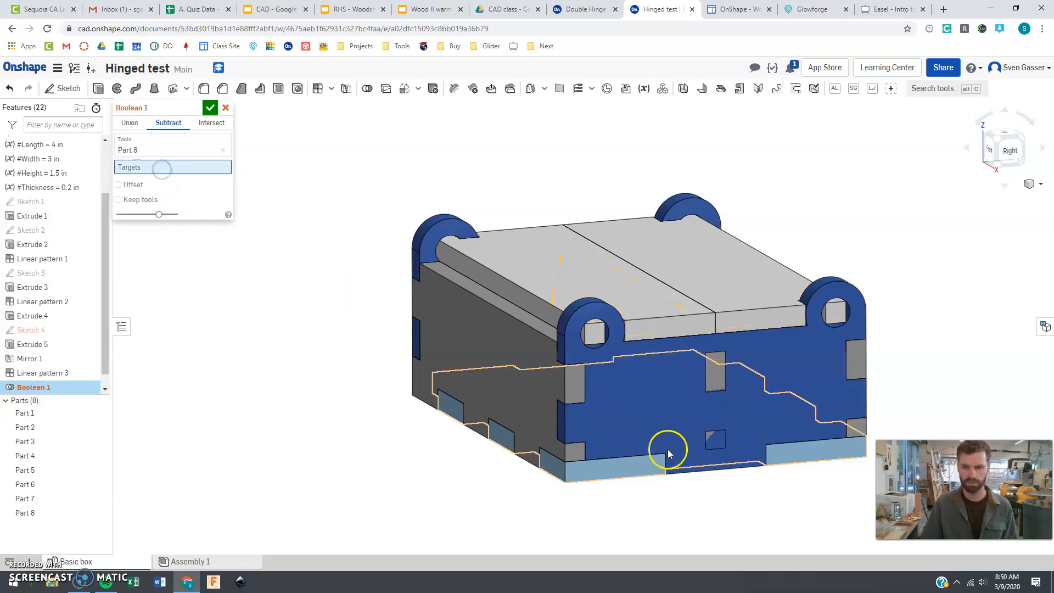
pyautogui.click(657, 420)
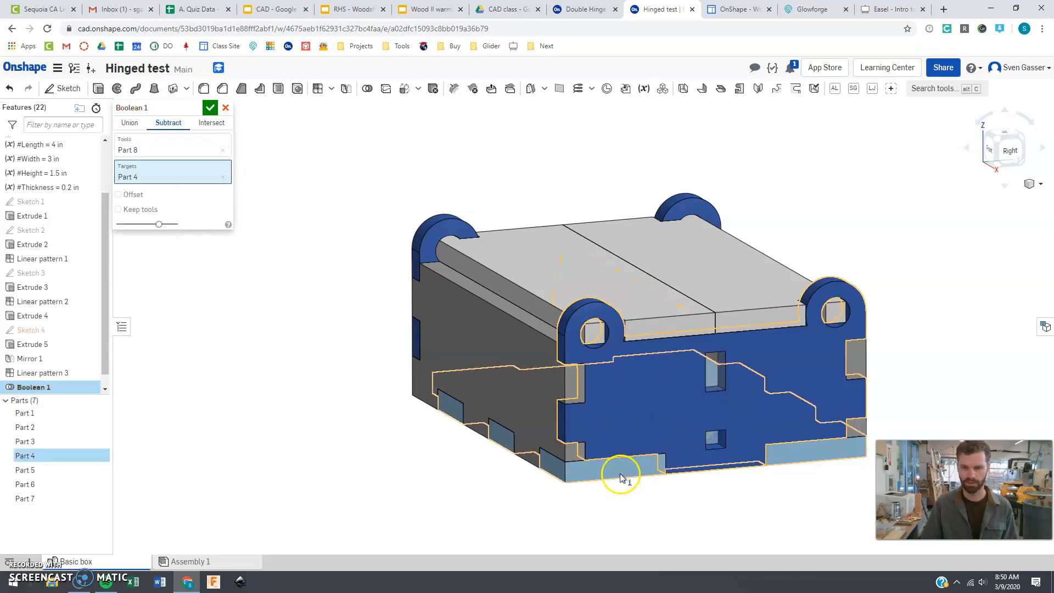
pyautogui.click(620, 473)
pyautogui.moveTo(453, 435); pyautogui.dragTo(577, 436, button='right')
pyautogui.click(451, 403)
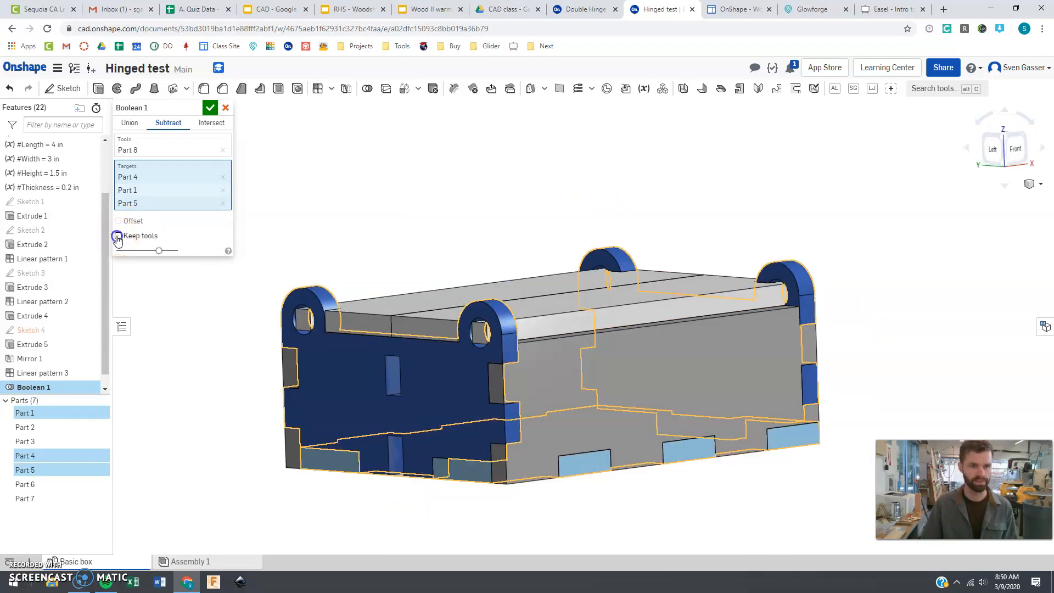
pyautogui.click(210, 108)
pyautogui.moveTo(418, 322); pyautogui.dragTo(373, 353, button='right')
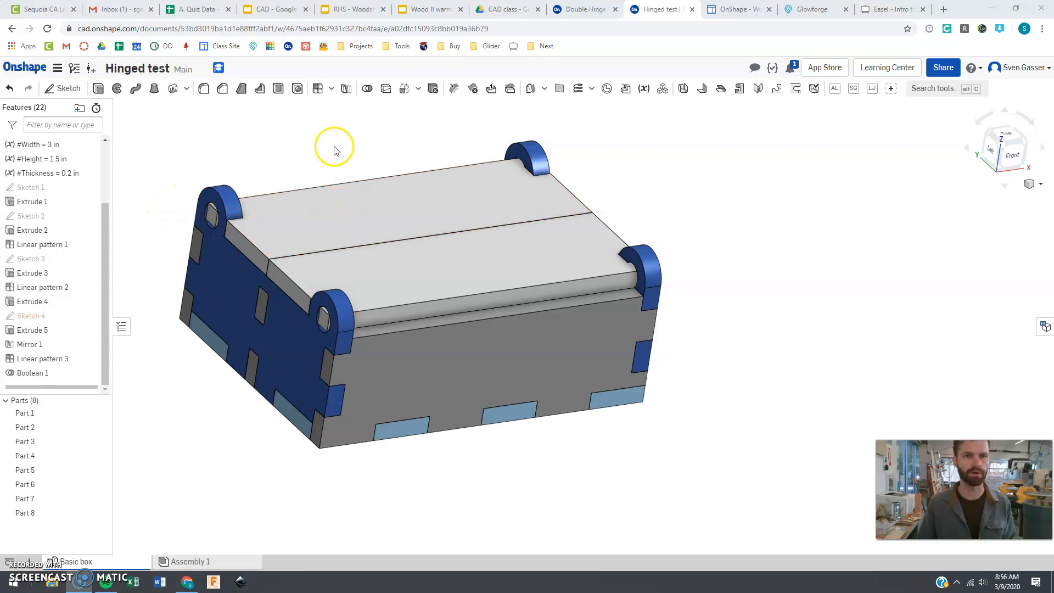
# Hide Parts 1 to 5 and start a new sketch on the middle divider's front face, viewed from the front.
pyautogui.click(64, 89)
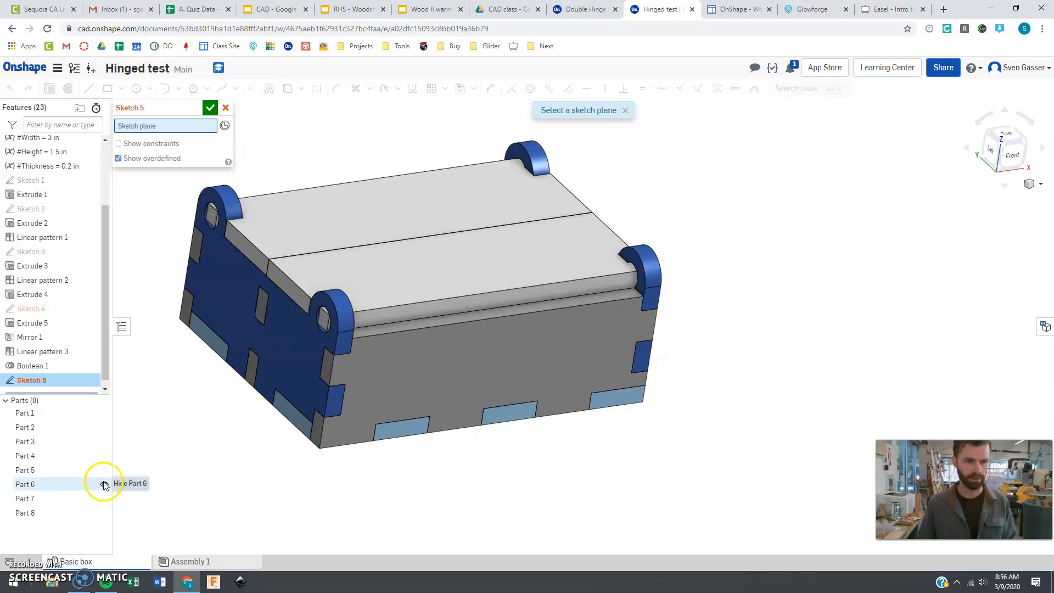
pyautogui.click(104, 470)
pyautogui.click(104, 456)
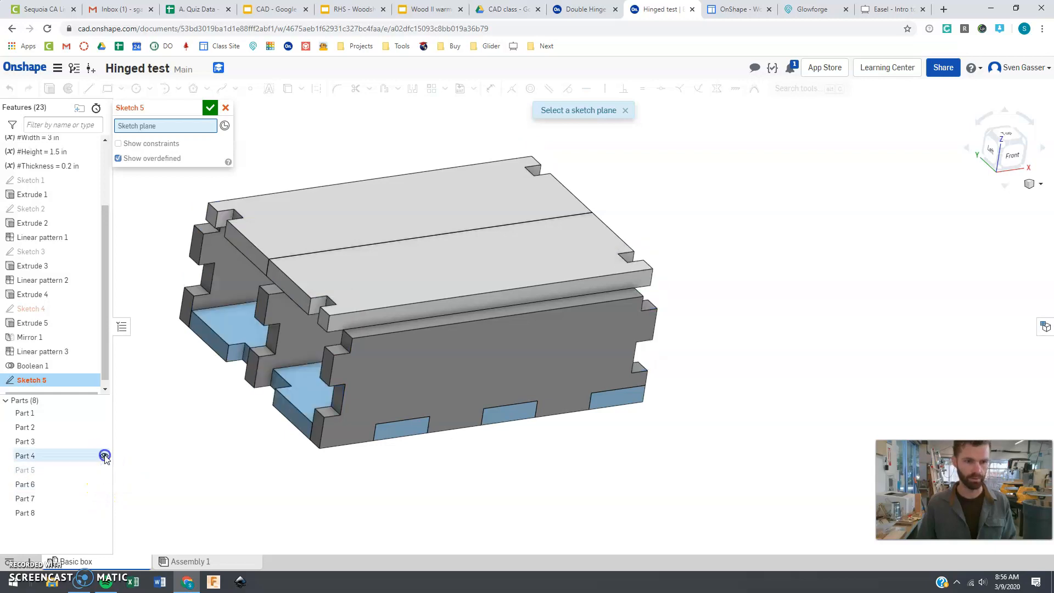
pyautogui.click(104, 441)
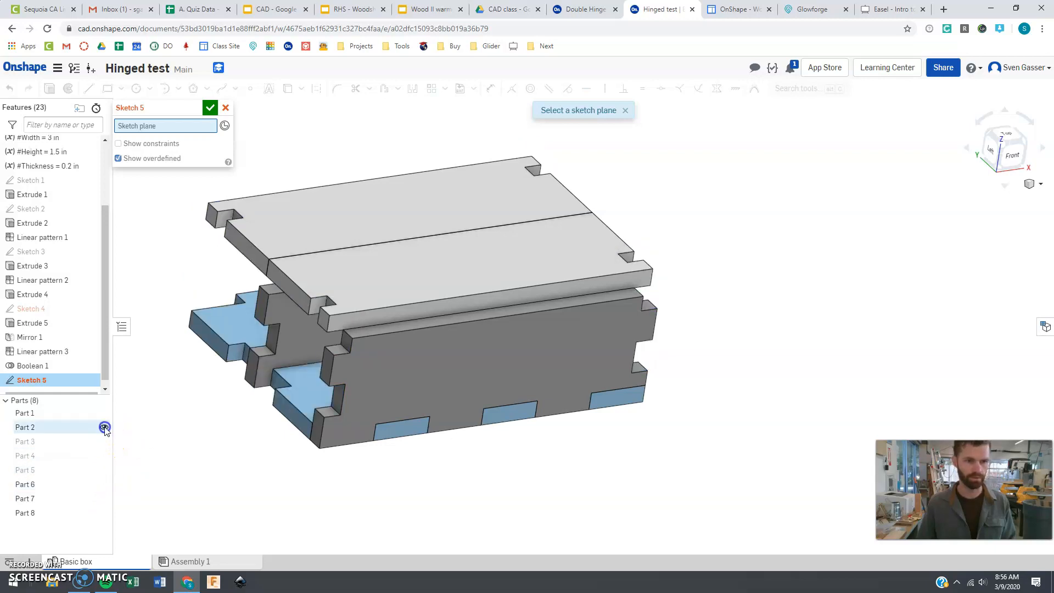
pyautogui.click(105, 427)
pyautogui.click(104, 413)
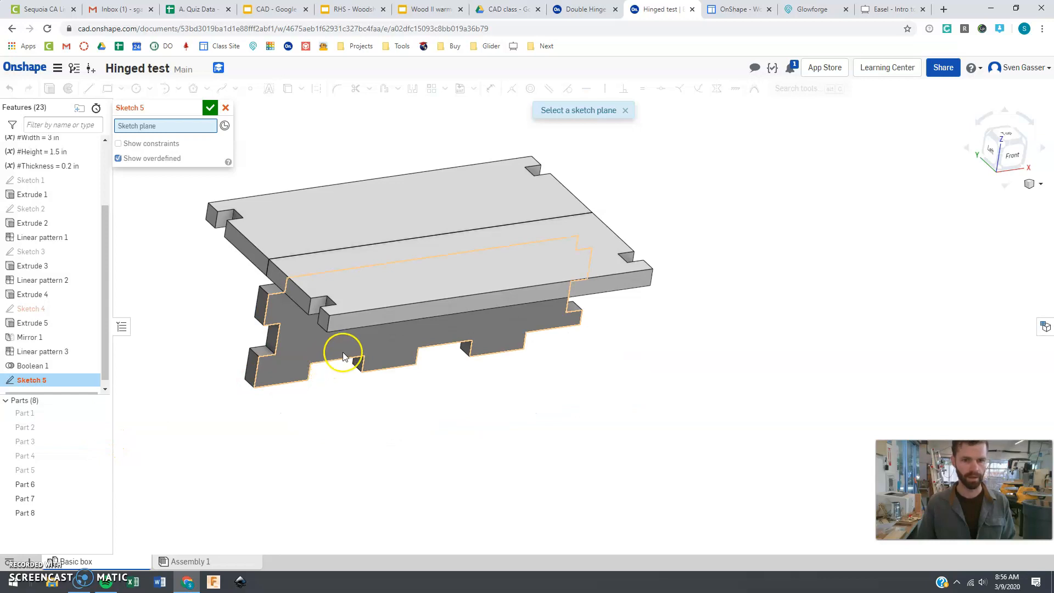
pyautogui.click(414, 334)
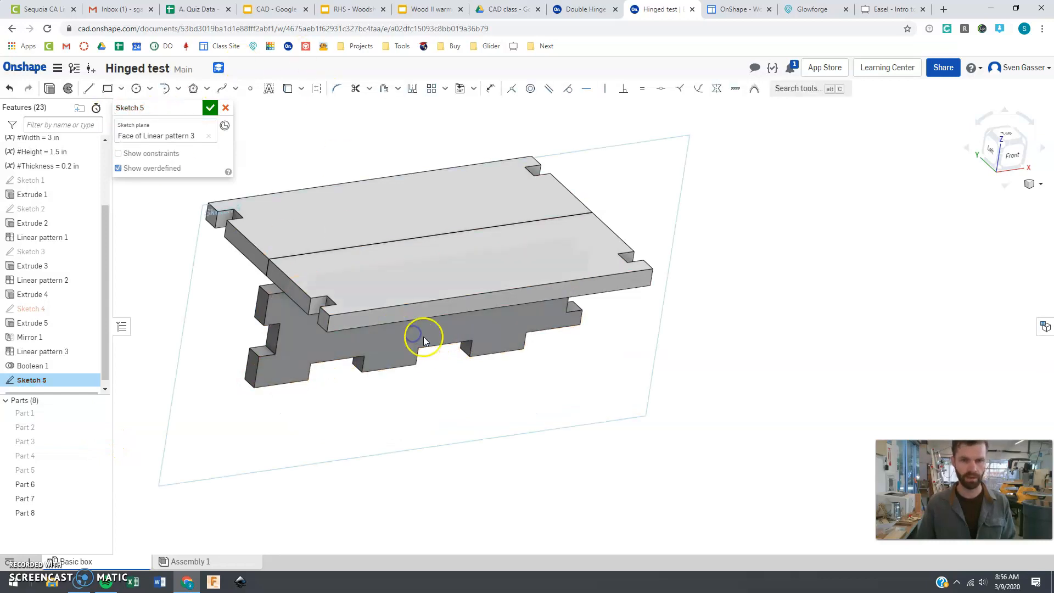
pyautogui.click(1011, 156)
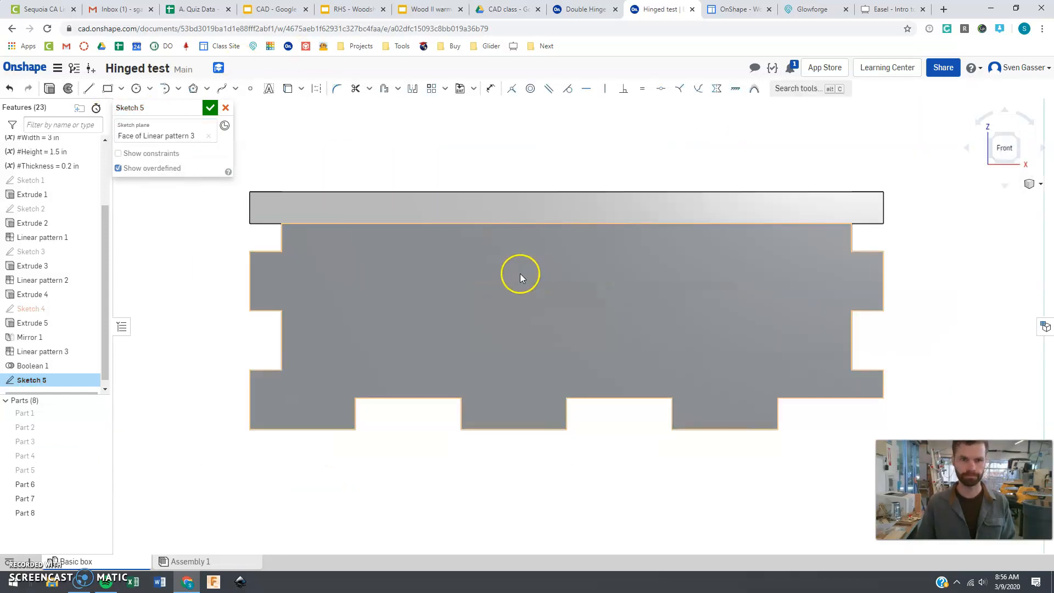
# Sketch a vertical construction line about 0.52 in long upward from the midpoint of the divider's top edge.
pyautogui.press('l')
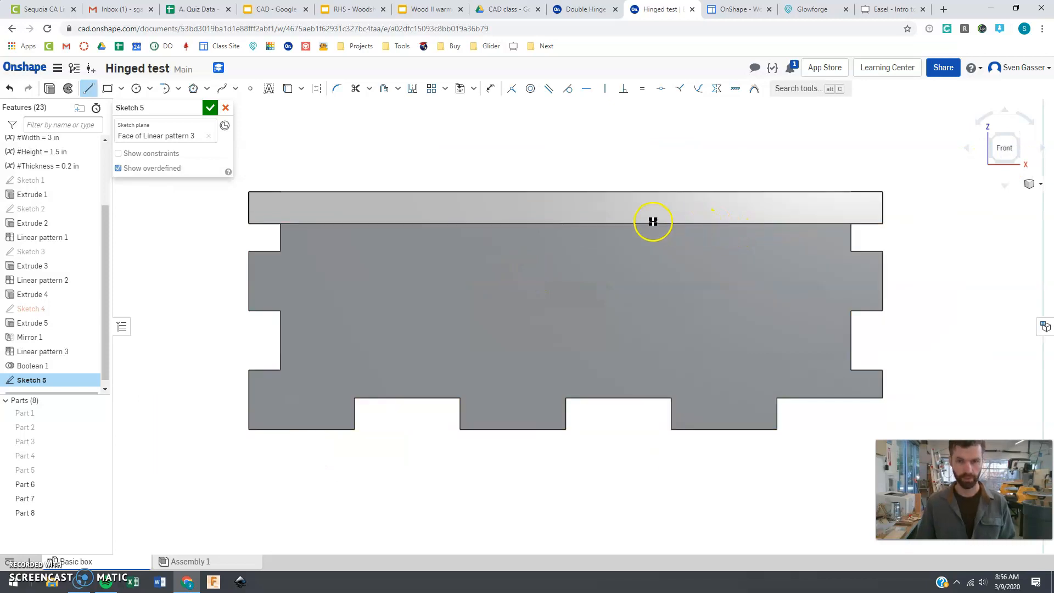
pyautogui.click(565, 223)
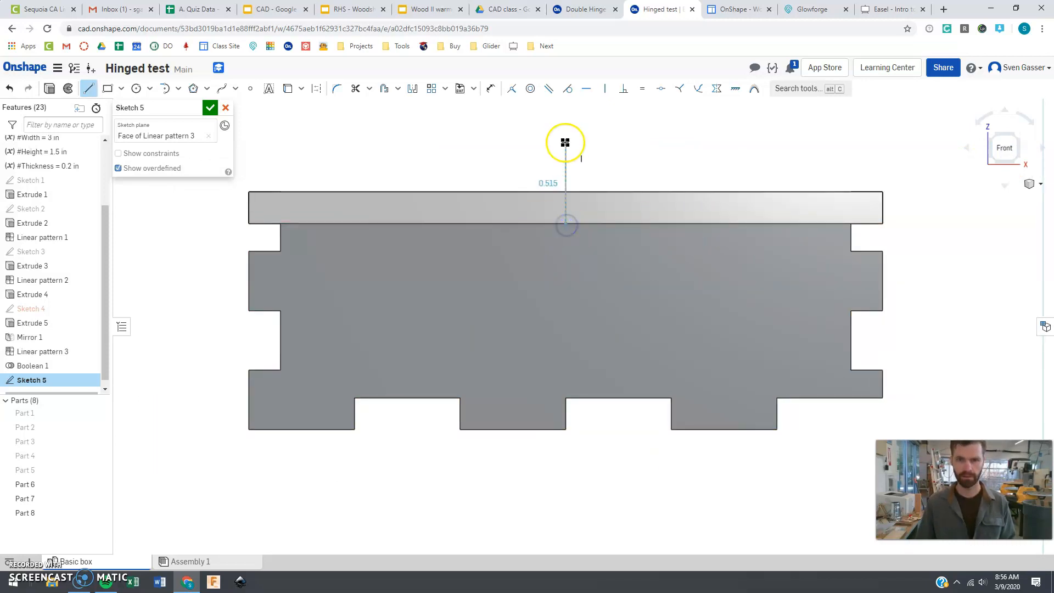
pyautogui.click(565, 142)
pyautogui.press('Escape')
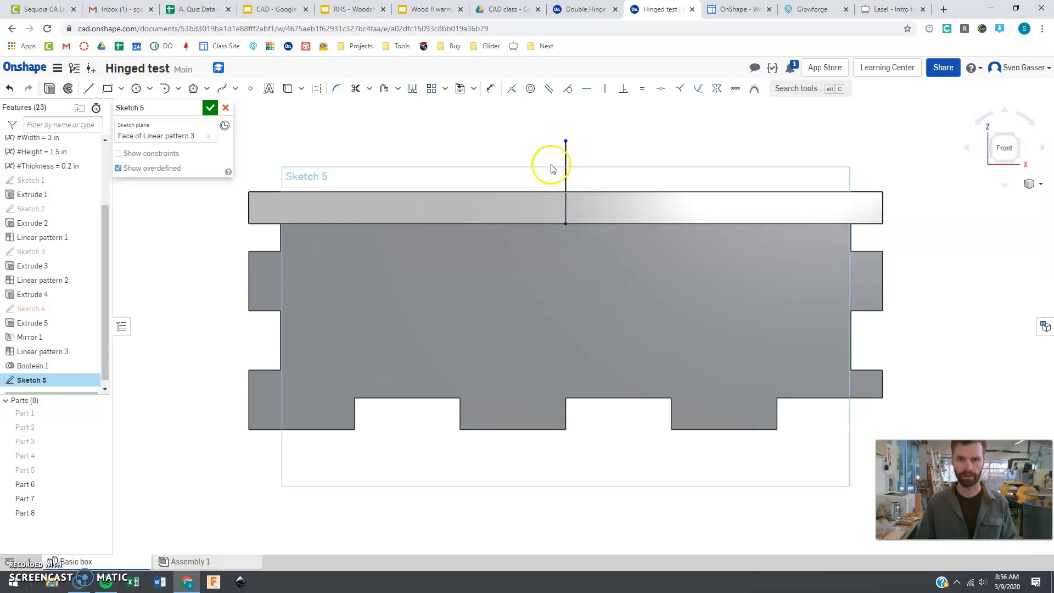
pyautogui.click(565, 169)
pyautogui.press('q')
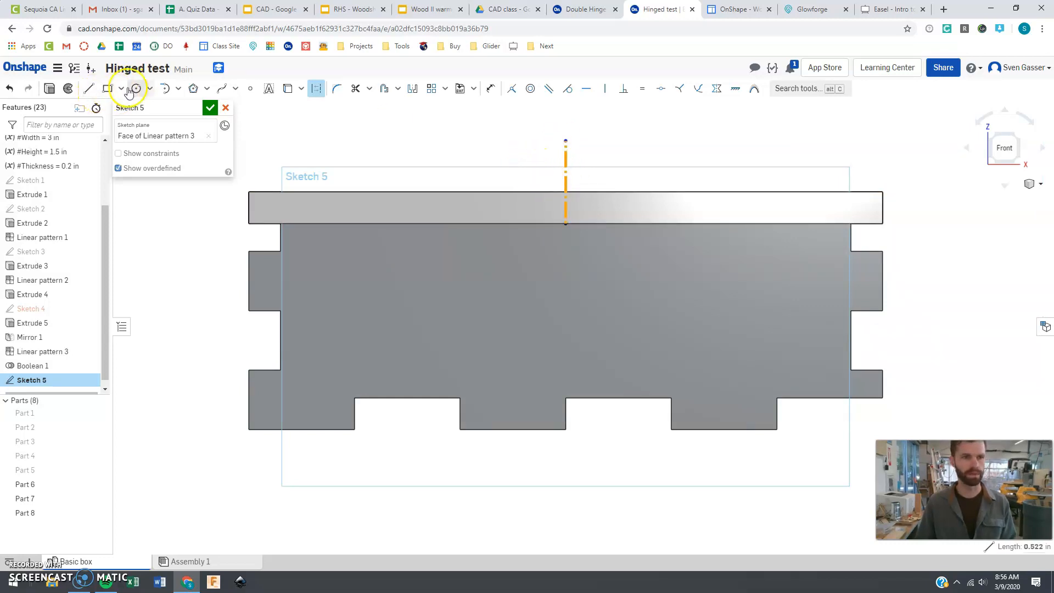
pyautogui.click(177, 90)
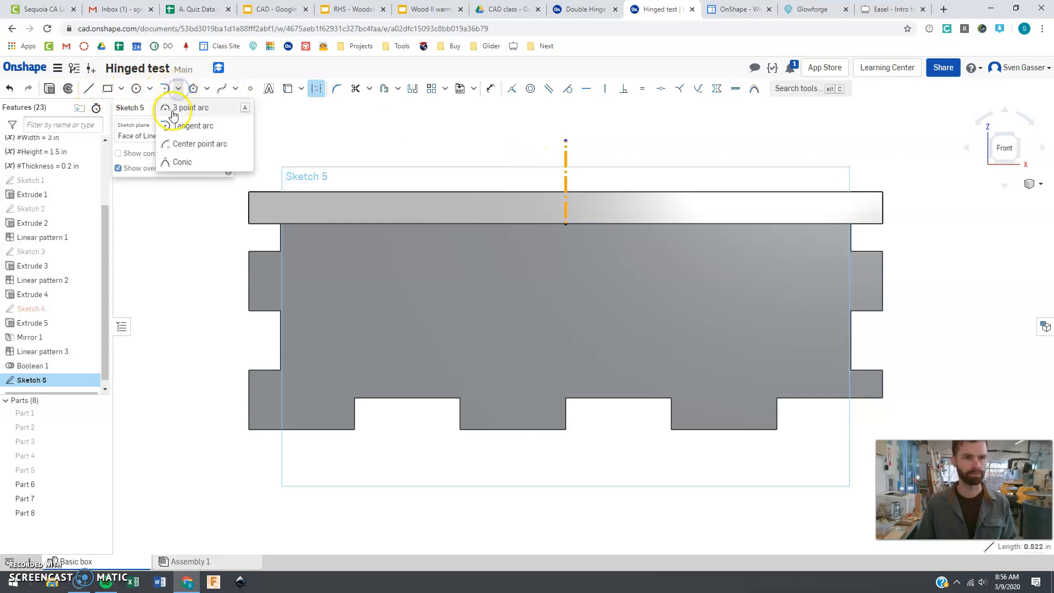
pyautogui.click(287, 91)
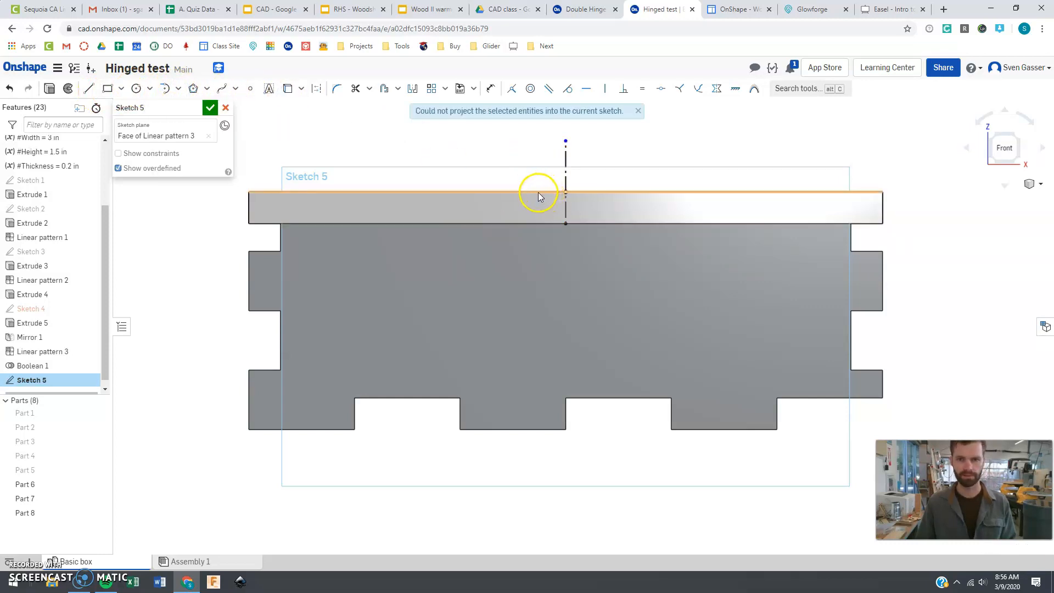
pyautogui.click(538, 192)
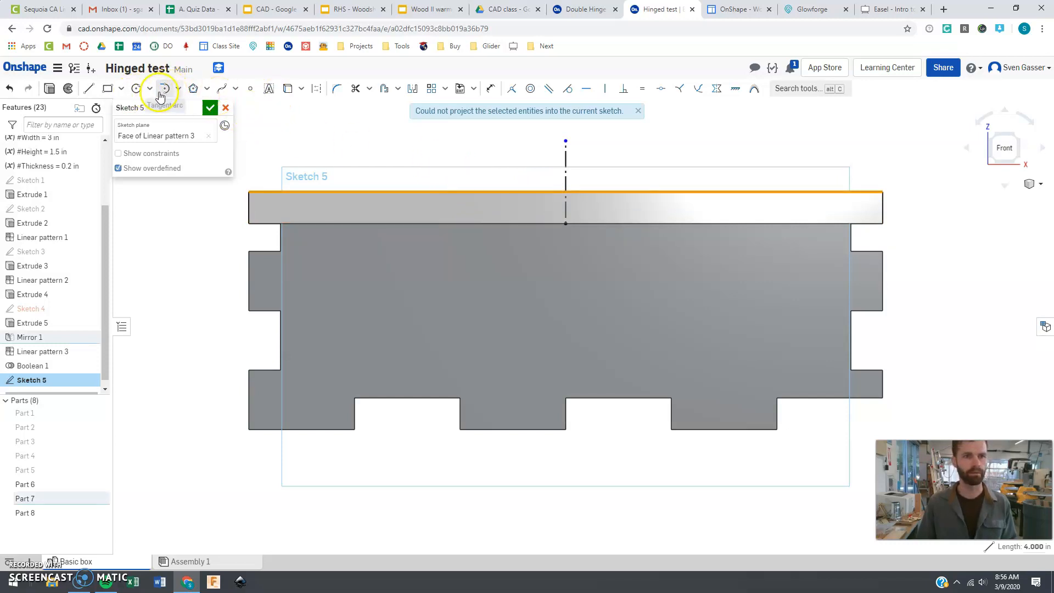
pyautogui.click(177, 90)
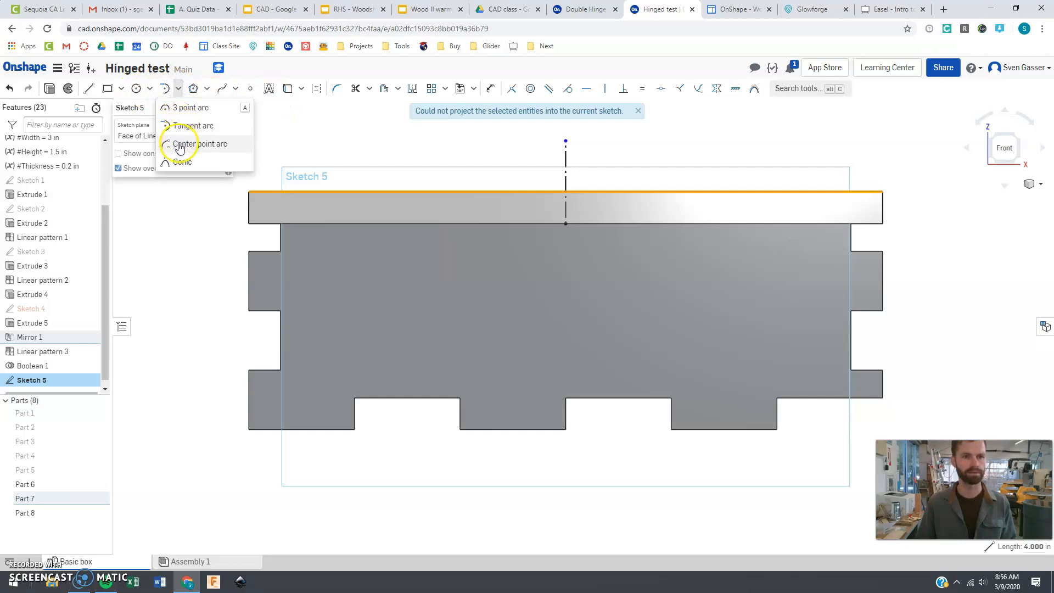
pyautogui.click(181, 145)
pyautogui.moveTo(566, 191); pyautogui.dragTo(527, 189)
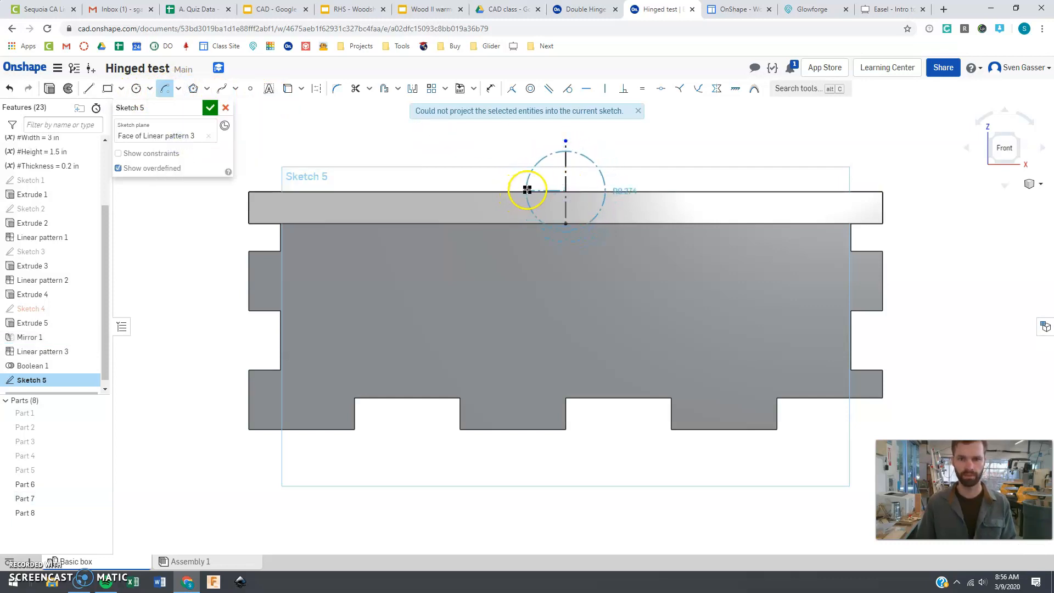
pyautogui.press('Escape')
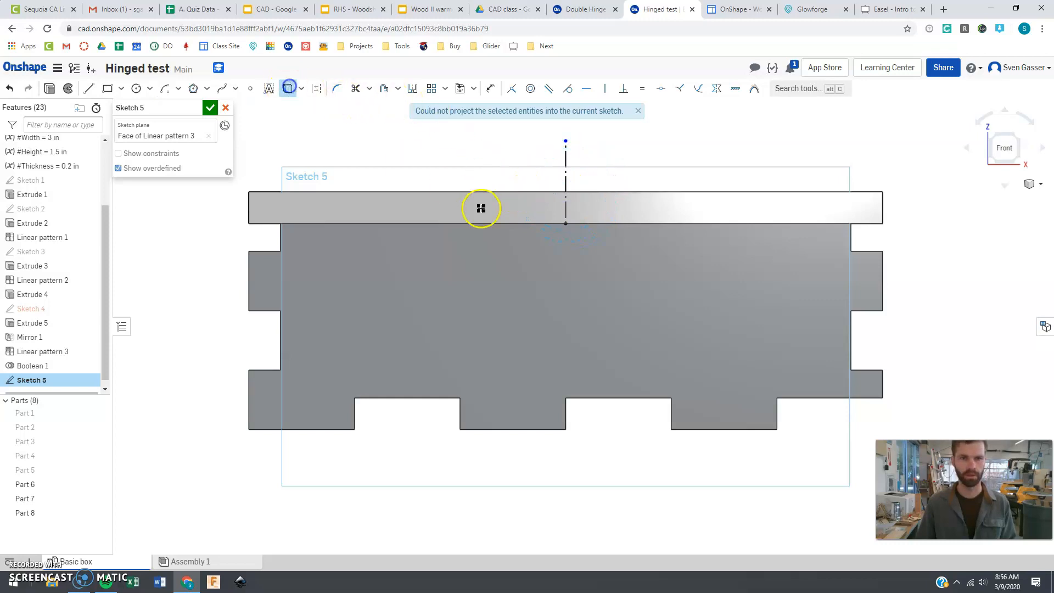
# Project the lid's top edge into the sketch and draw a quarter arc of about 0.3 in radius from it to the construction line's upper end.
pyautogui.click(483, 193)
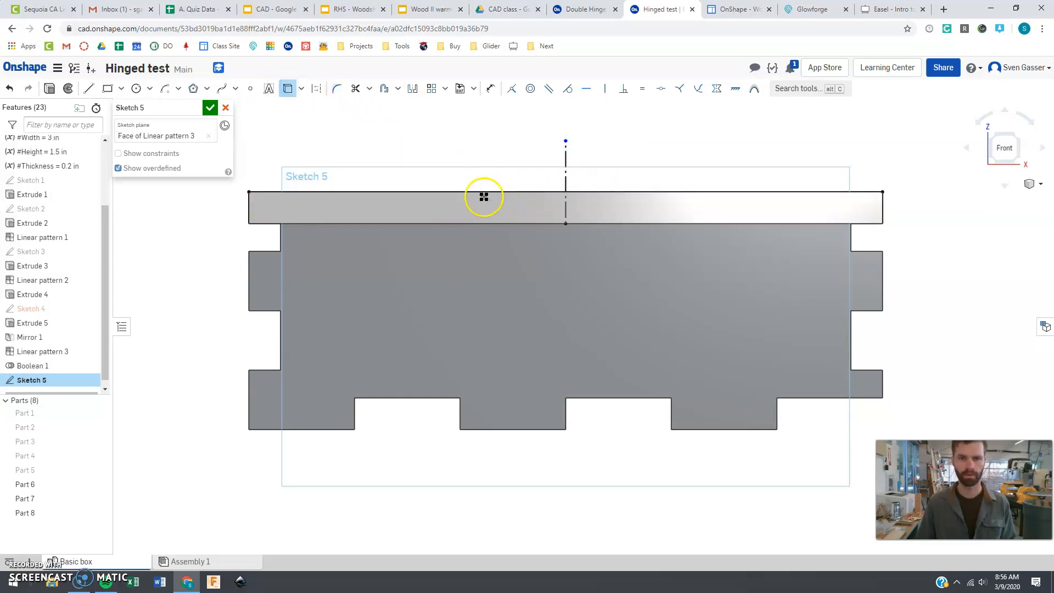
pyautogui.press('Escape')
pyautogui.click(165, 88)
pyautogui.click(565, 192)
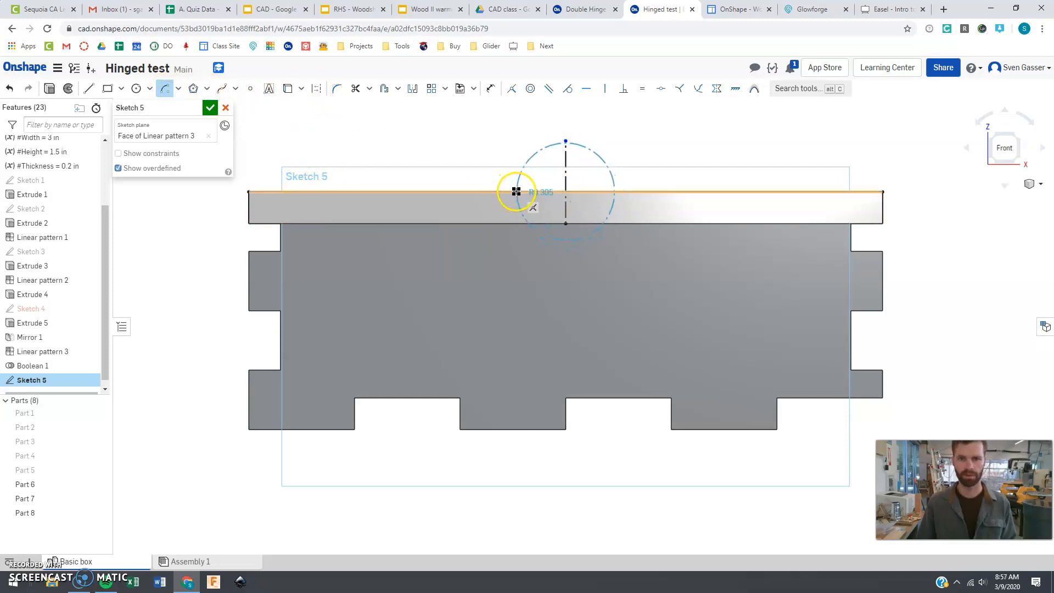
pyautogui.click(516, 191)
pyautogui.click(567, 141)
pyautogui.press('Escape')
# Sketch a vertical line from the arc's lower end down to the divider's top edge.
pyautogui.scroll(5, 564, 145)
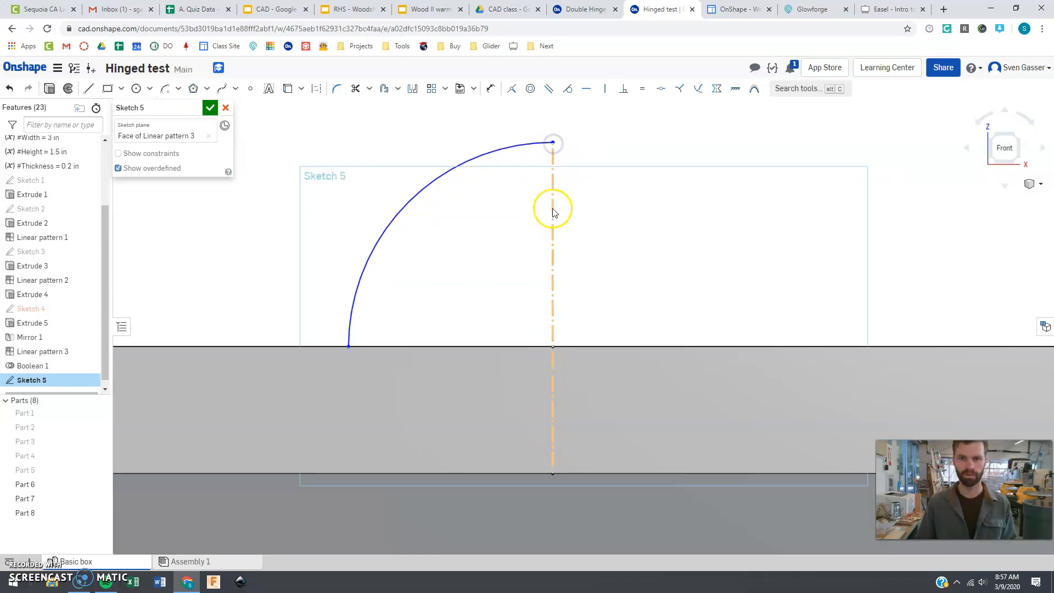
pyautogui.scroll(-3, 553, 208)
pyautogui.press('l')
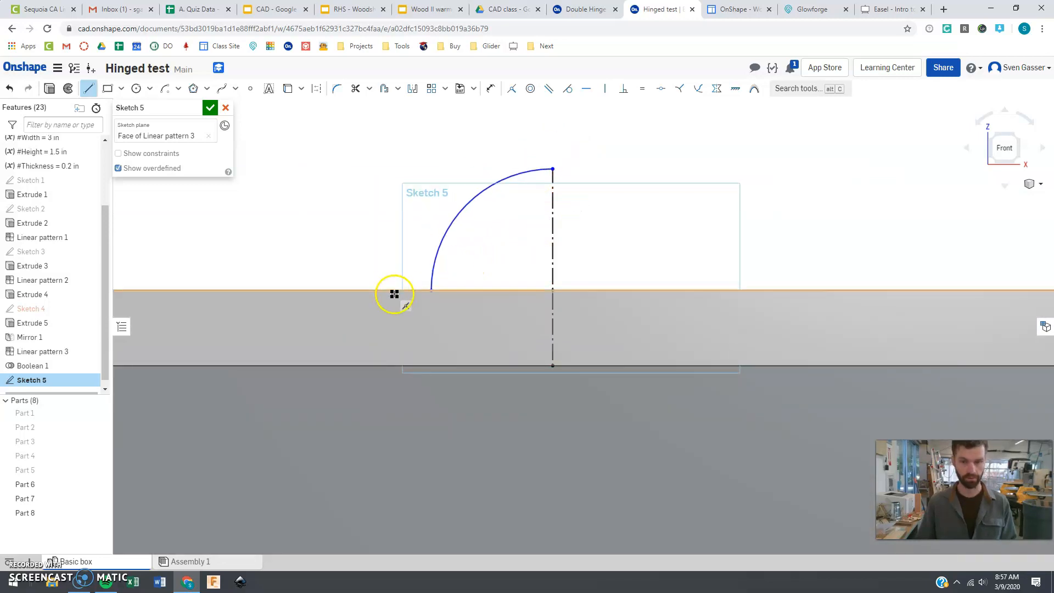
pyautogui.moveTo(431, 318); pyautogui.dragTo(428, 366)
pyautogui.press('Escape')
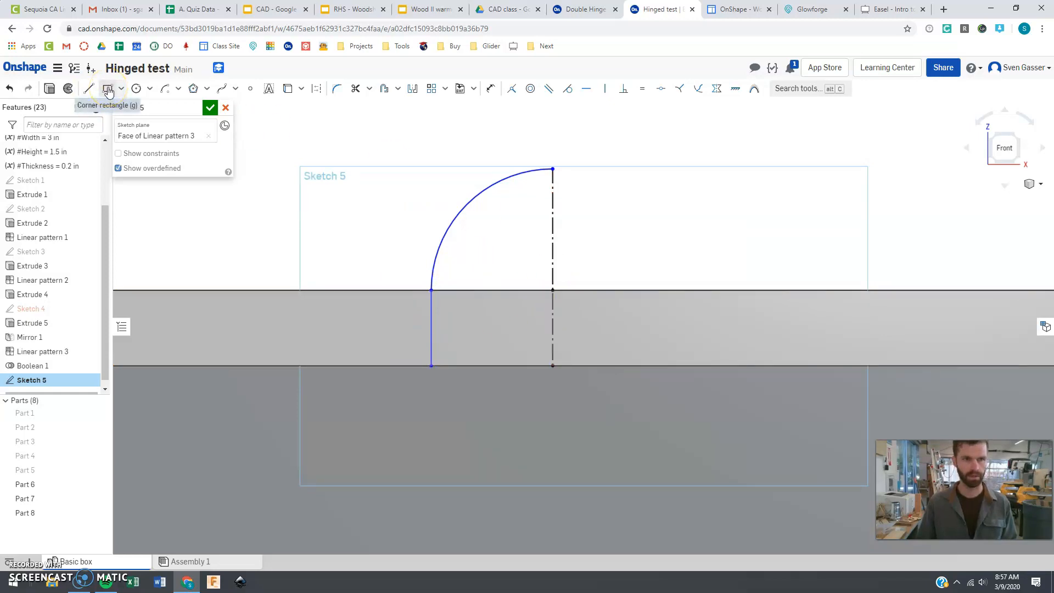
# Sketch a corner rectangle across the construction line, resting on the lid's top edge, with a width of #Thickness (0.2 in).
pyautogui.click(108, 88)
pyautogui.click(515, 240)
pyautogui.click(604, 290)
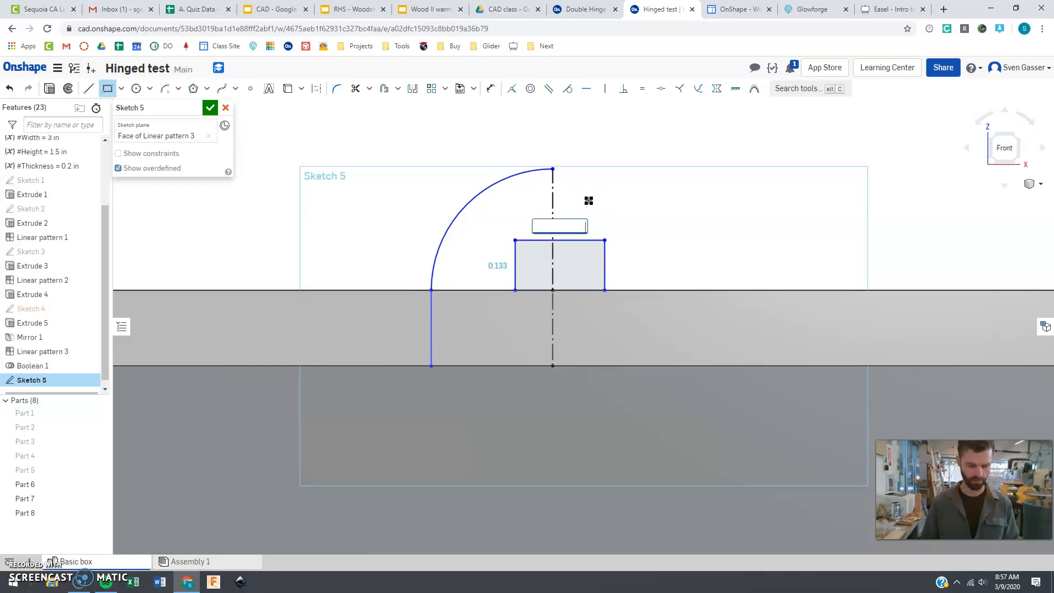
pyautogui.write('y')
pyautogui.press('BackSpace')
pyautogui.write('#')
pyautogui.press('Escape')
pyautogui.press('Escape')
pyautogui.click(559, 226)
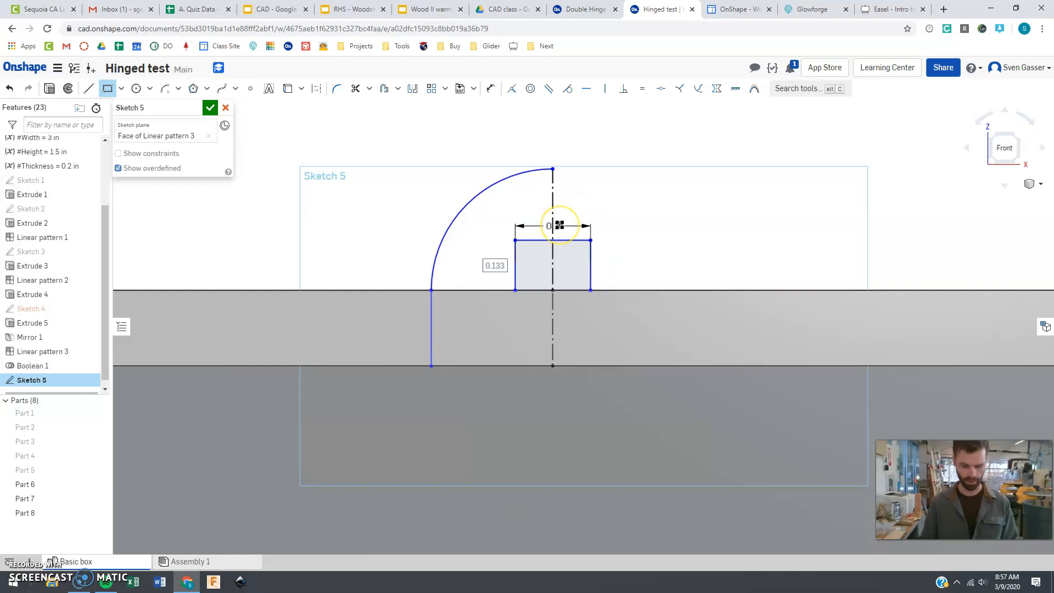
# Set the rectangle's height to #Thickness (0.2 in).
pyautogui.press('shift')
pyautogui.write('y')
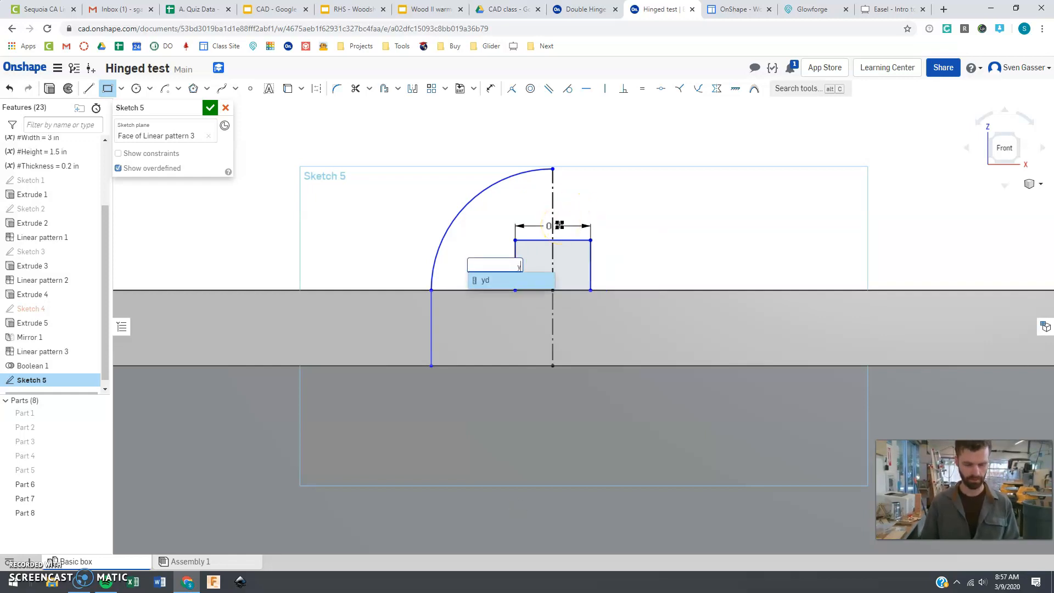
pyautogui.press('BackSpace')
pyautogui.write('#')
pyautogui.press('Return')
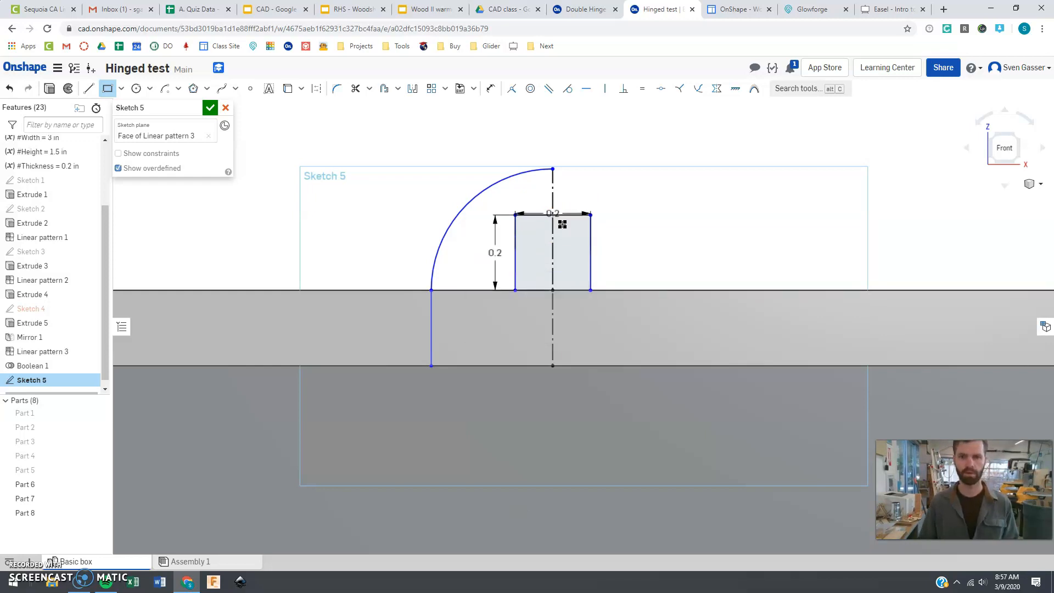
pyautogui.press('Escape')
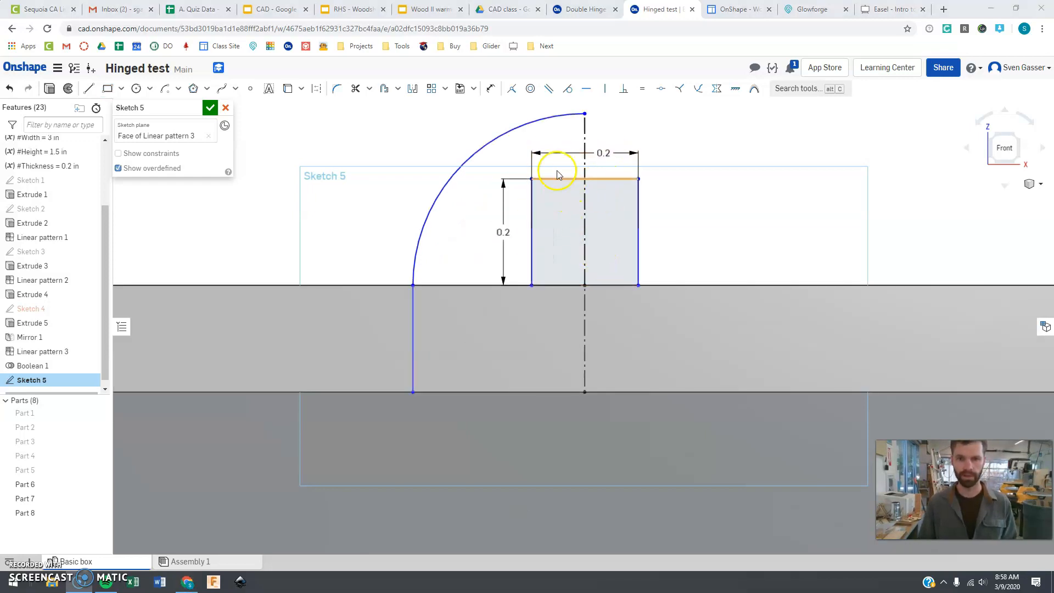
# Place a sketch point at the midpoint of the rectangle's top edge and make it coincident with the vertical construction line.
pyautogui.click(250, 88)
pyautogui.press('Escape')
pyautogui.moveTo(535, 183); pyautogui.dragTo(612, 179)
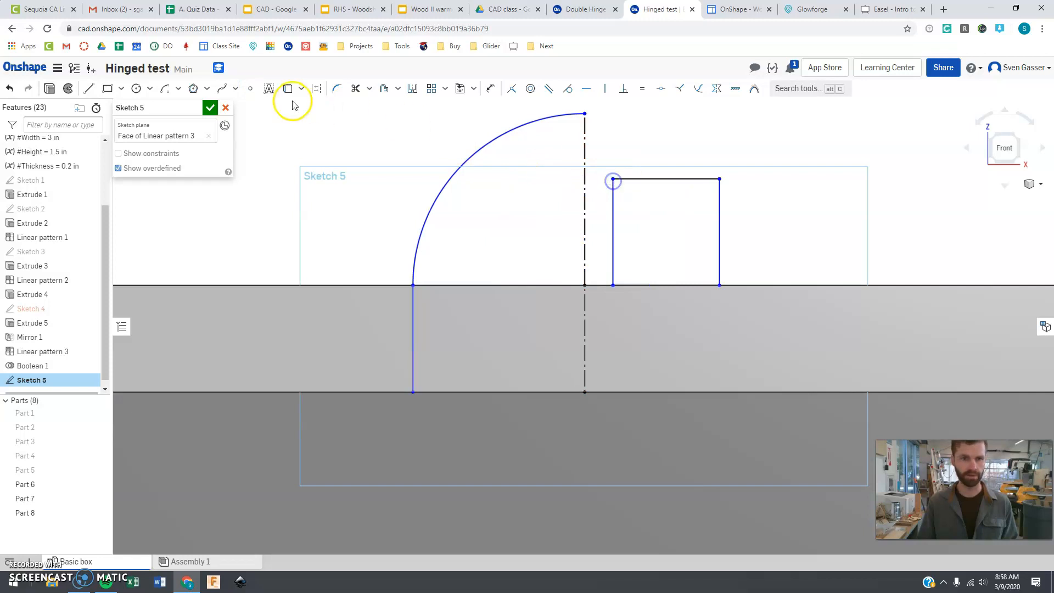
pyautogui.click(252, 94)
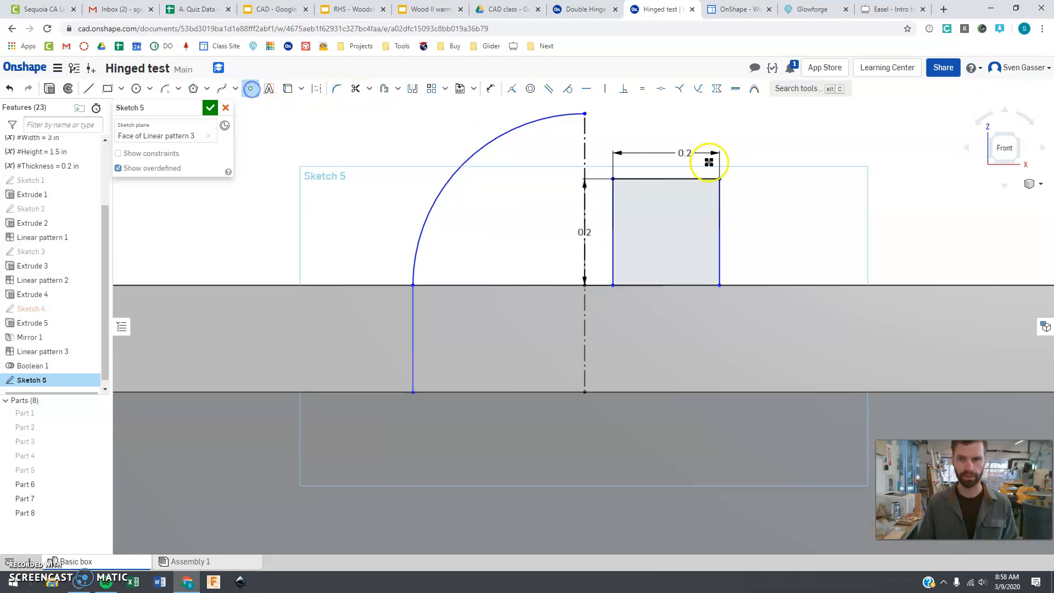
pyautogui.click(666, 179)
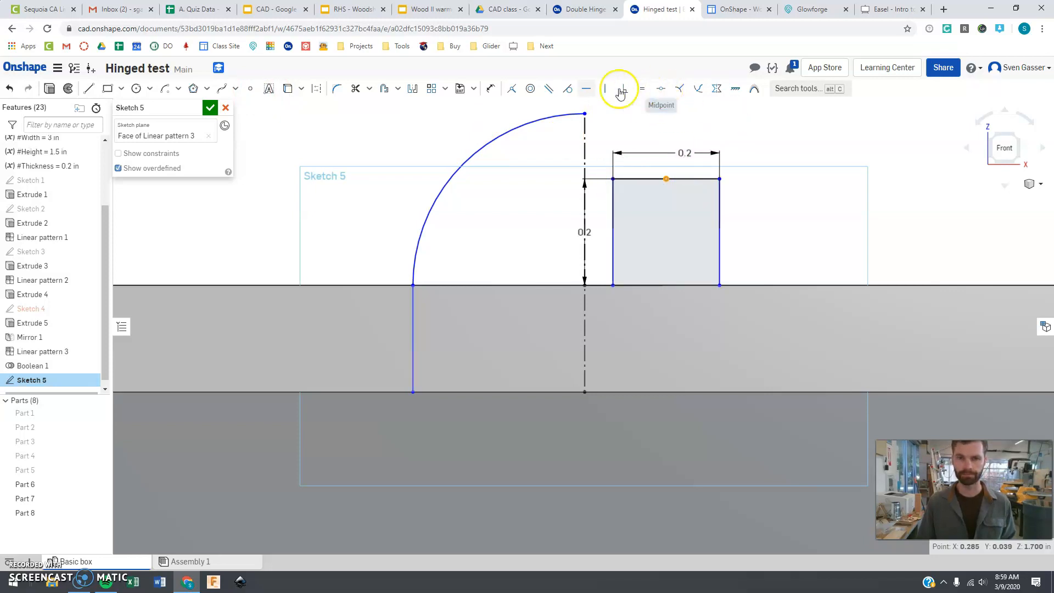
pyautogui.click(511, 90)
pyautogui.click(584, 165)
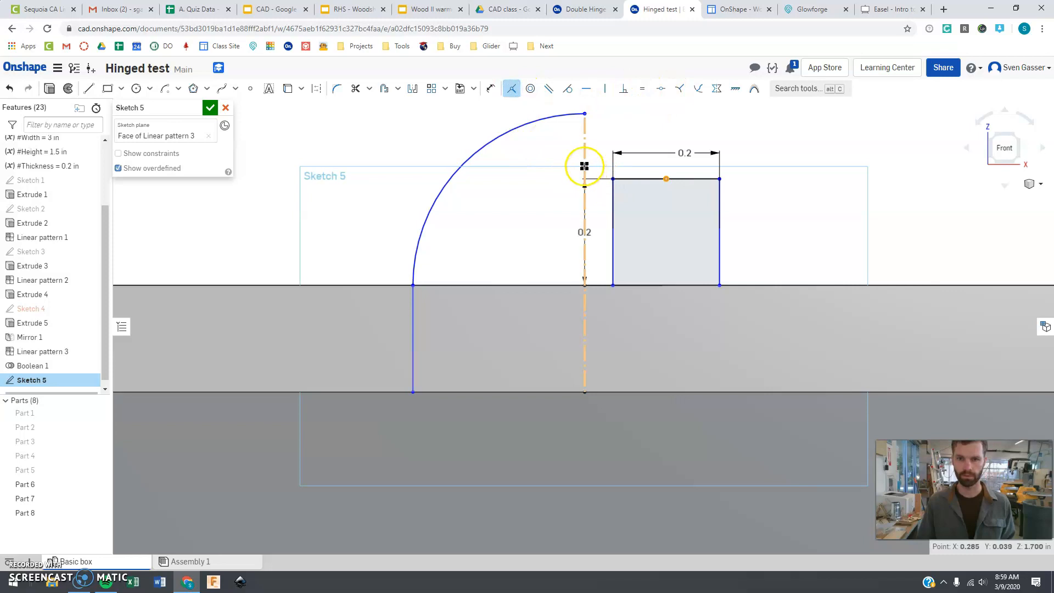
pyautogui.press('Escape')
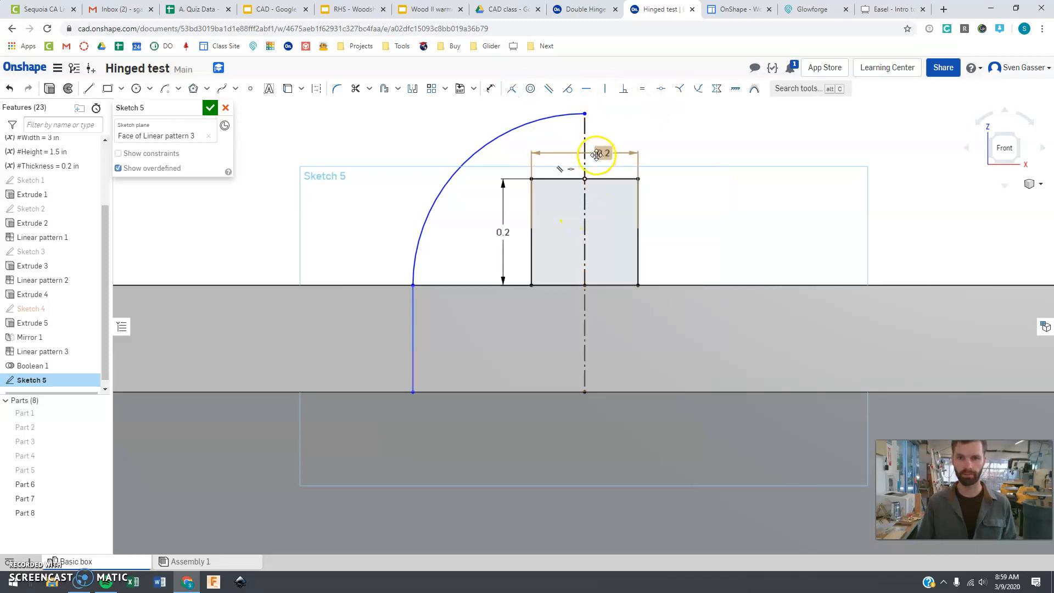
# Mirror the quarter arc and the vertical line across the construction line, and finish the sketch.
pyautogui.scroll(3, 590, 193)
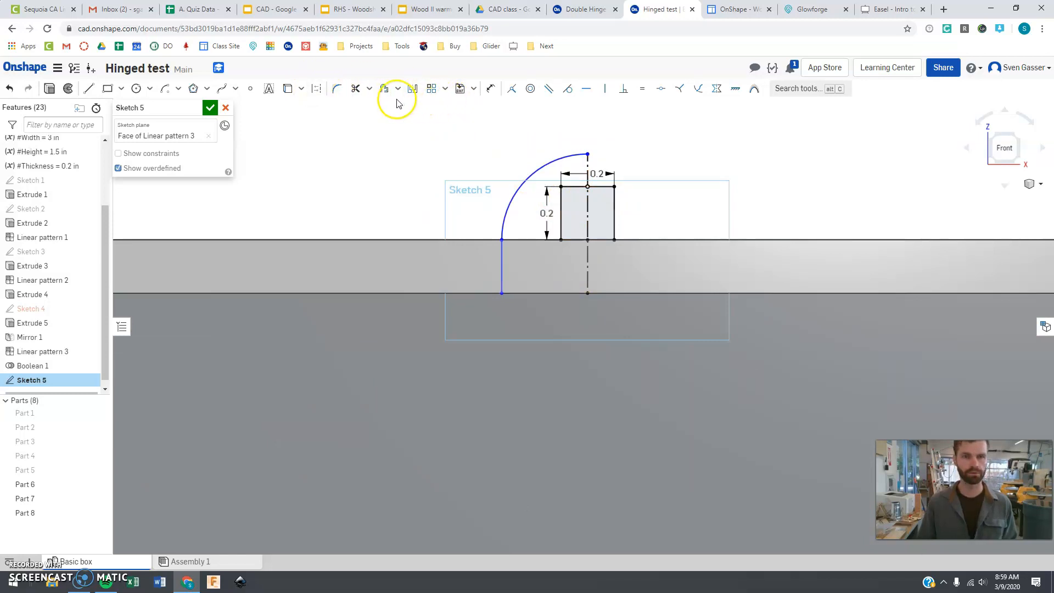
pyautogui.click(412, 89)
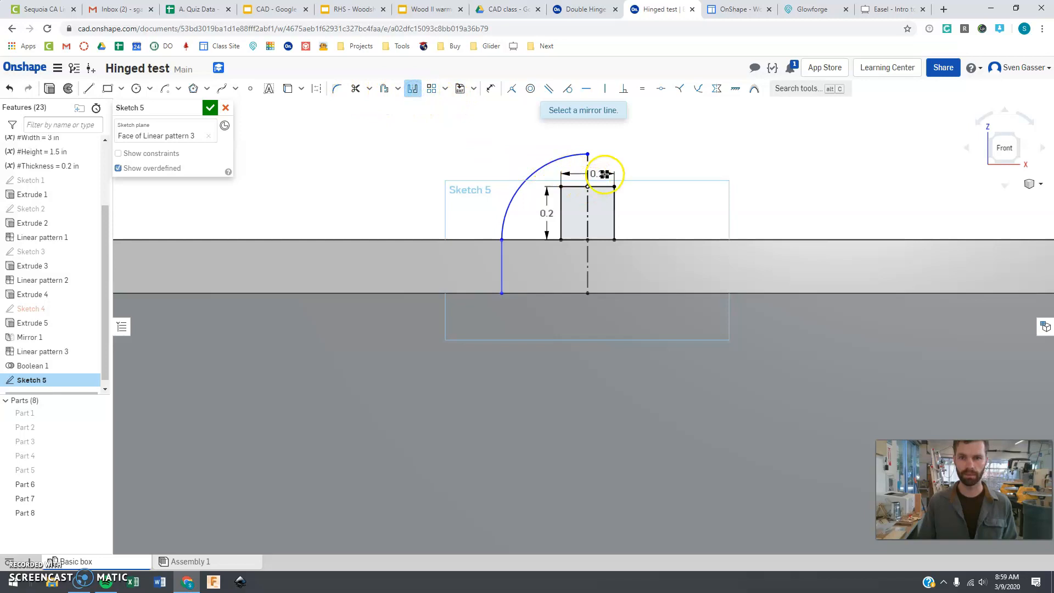
pyautogui.scroll(-2, 590, 168)
pyautogui.click(584, 172)
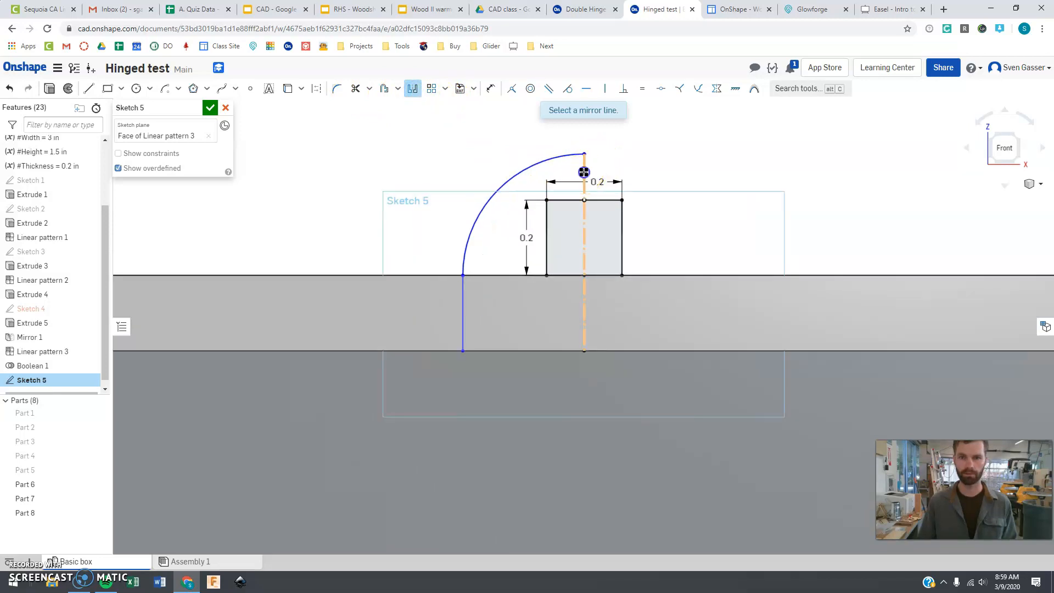
pyautogui.click(462, 273)
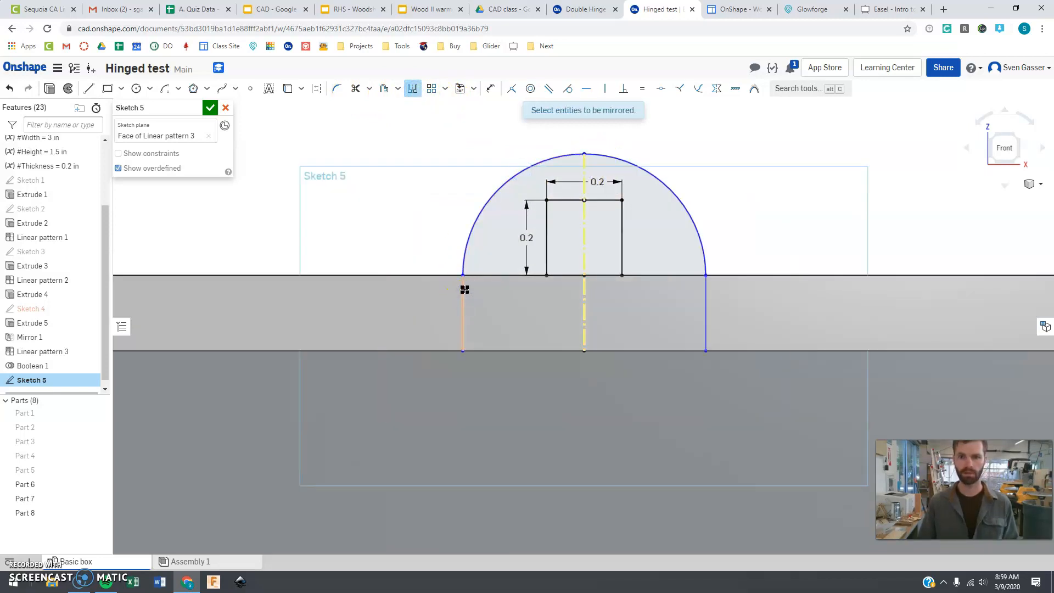
pyautogui.click(210, 110)
# Hide the two lid halves, Part 6 and Part 7.
pyautogui.moveTo(423, 202)
pyautogui.mouseDown(button='right')
pyautogui.moveTo(446, 216)
pyautogui.moveTo(501, 207)
pyautogui.moveTo(449, 209)
pyautogui.moveTo(447, 219)
pyautogui.moveTo(501, 222)
pyautogui.moveTo(440, 206)
pyautogui.mouseUp(button='right')
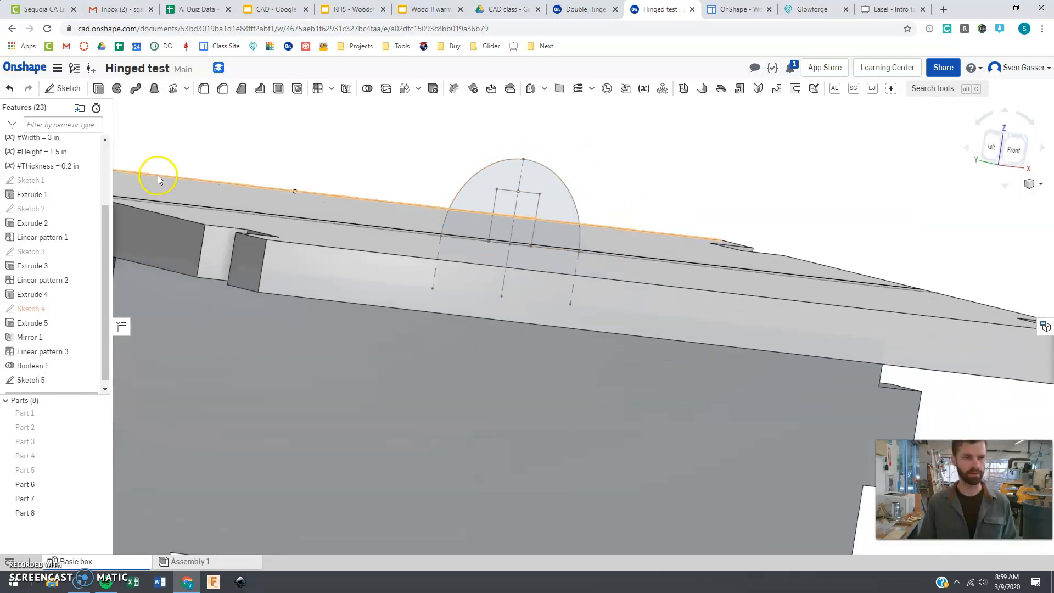
pyautogui.click(104, 485)
pyautogui.click(105, 498)
# Extrude the two Sketch 5 regions around the square opening by #Thickness in the reversed direction, as an Add operation.
pyautogui.moveTo(332, 401); pyautogui.dragTo(347, 412, button='right')
pyautogui.click(96, 90)
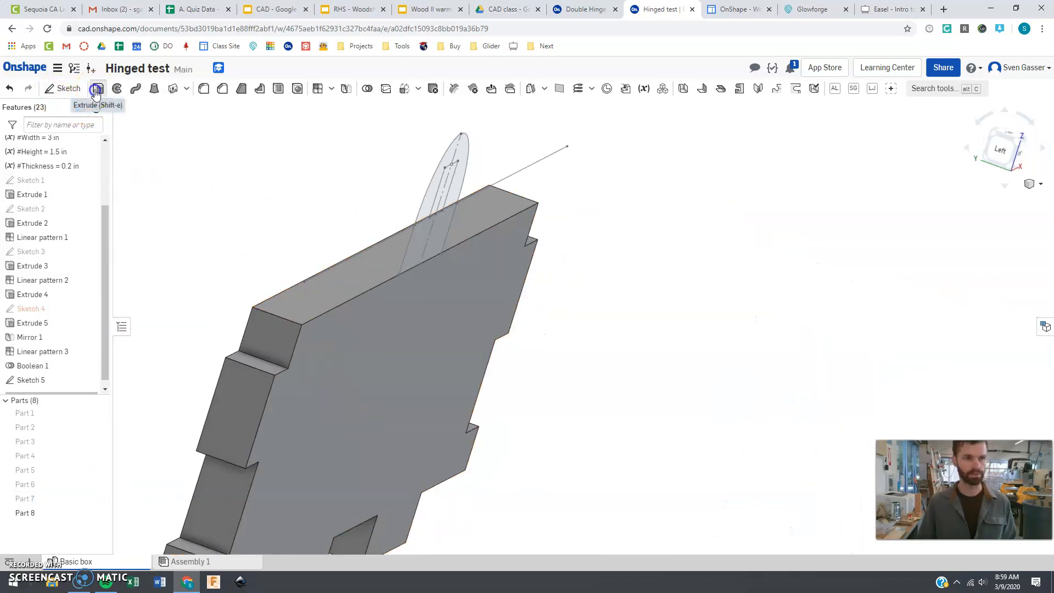
pyautogui.click(451, 154)
pyautogui.click(422, 237)
pyautogui.moveTo(453, 235); pyautogui.dragTo(445, 231, button='right')
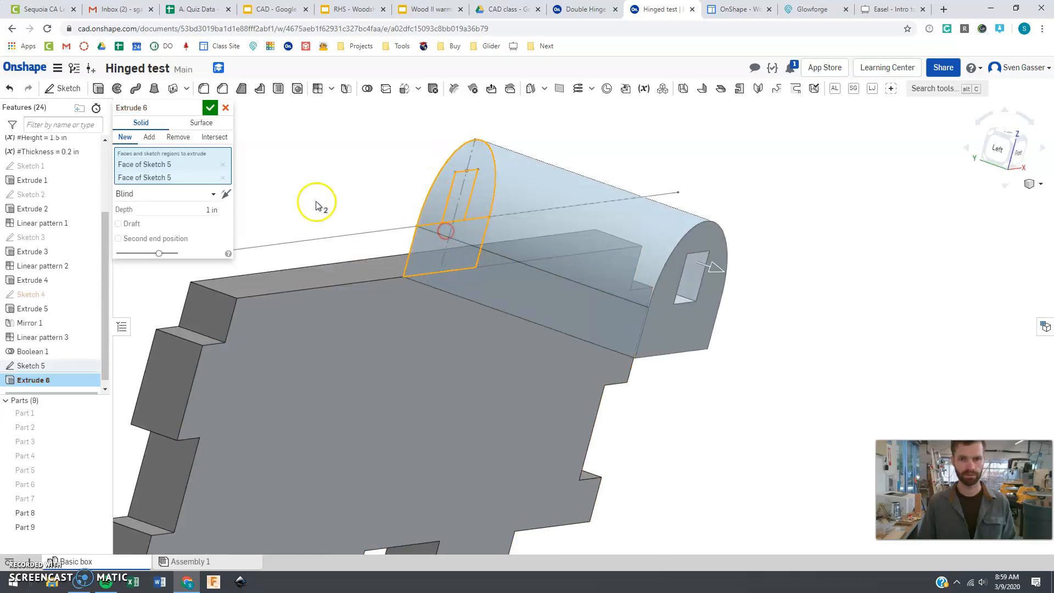
pyautogui.click(227, 195)
pyautogui.click(208, 210)
pyautogui.write('#')
pyautogui.press('Return')
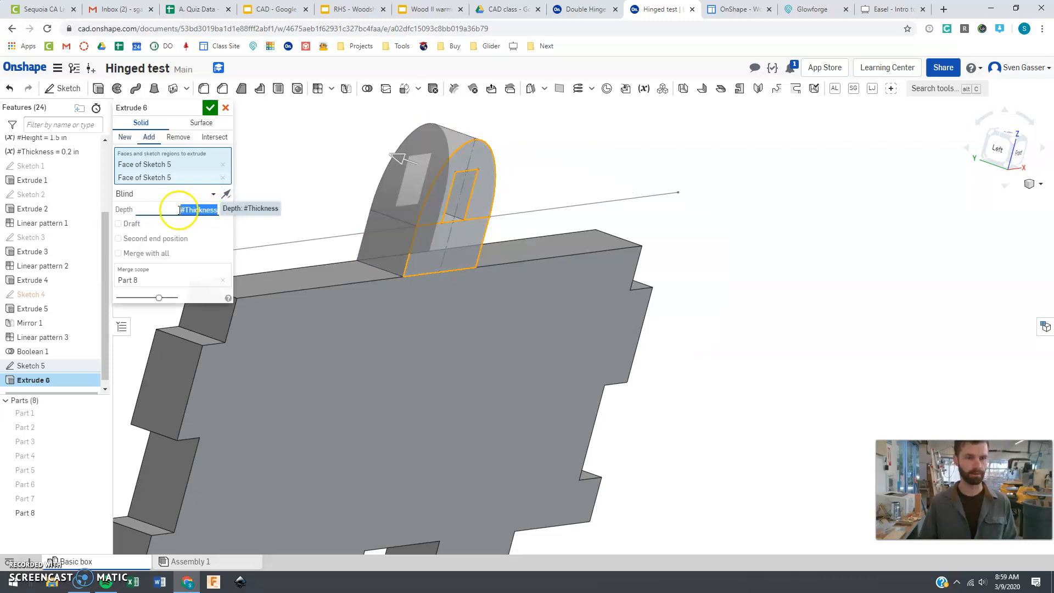
# Reselect the middle divider, Part 8, as the extrusion's merge scope and accept the feature.
pyautogui.click(141, 273)
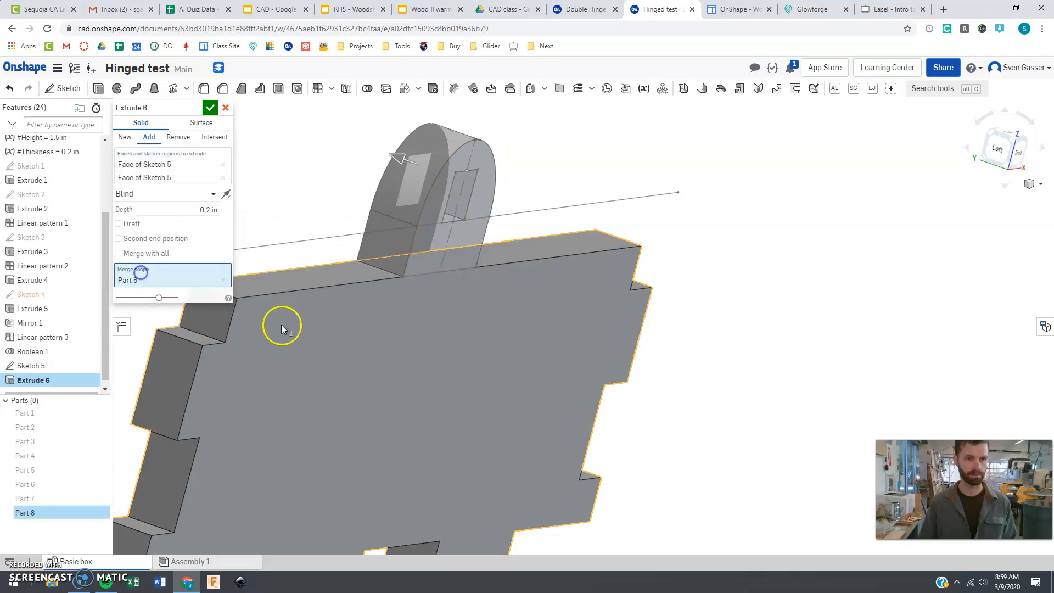
pyautogui.click(344, 393)
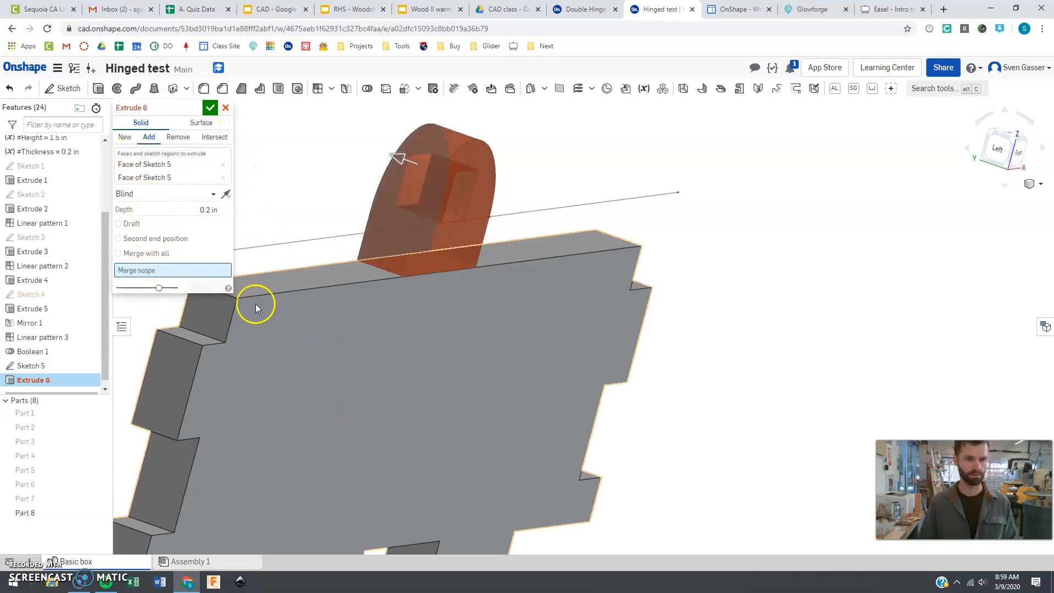
pyautogui.click(354, 338)
pyautogui.moveTo(334, 293); pyautogui.dragTo(346, 231, button='right')
pyautogui.click(210, 108)
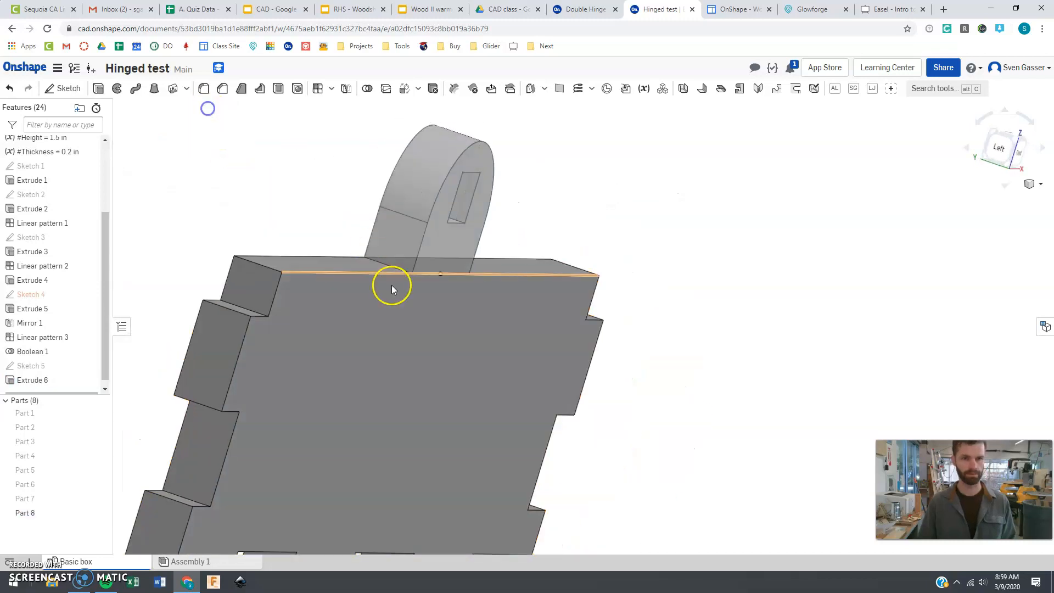
# Show the two lid halves, Part 7 and Part 6, together with the divider.
pyautogui.moveTo(400, 284)
pyautogui.mouseDown(button='right')
pyautogui.moveTo(383, 294)
pyautogui.moveTo(389, 305)
pyautogui.moveTo(383, 282)
pyautogui.mouseUp(button='right')
pyautogui.scroll(-5, 384, 292)
pyautogui.scroll(4, 372, 275)
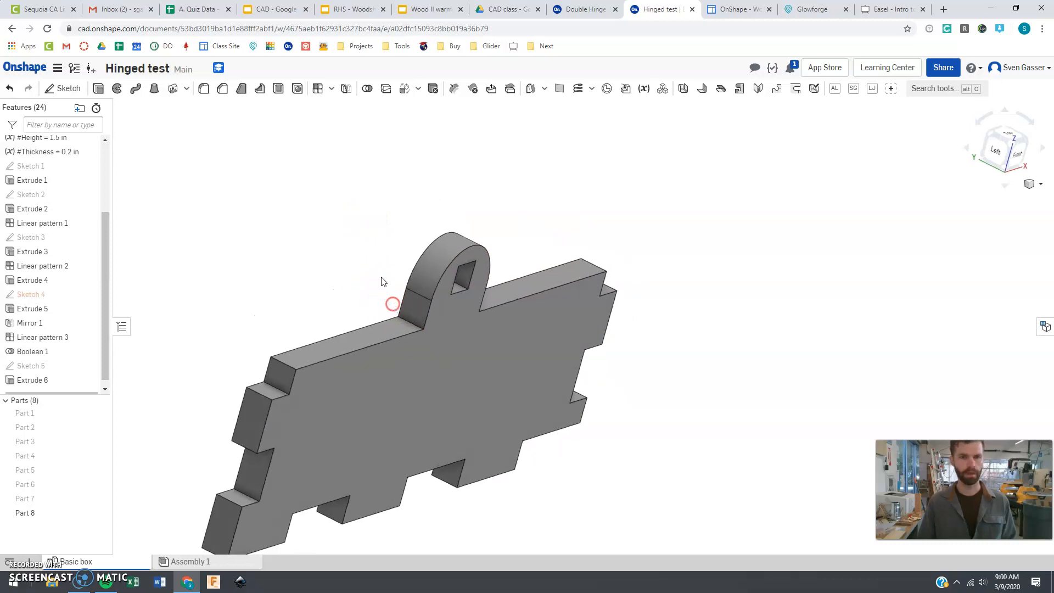
pyautogui.click(102, 498)
pyautogui.moveTo(393, 295)
pyautogui.mouseDown(button='right')
pyautogui.moveTo(400, 324)
pyautogui.moveTo(386, 336)
pyautogui.moveTo(409, 337)
pyautogui.mouseUp(button='right')
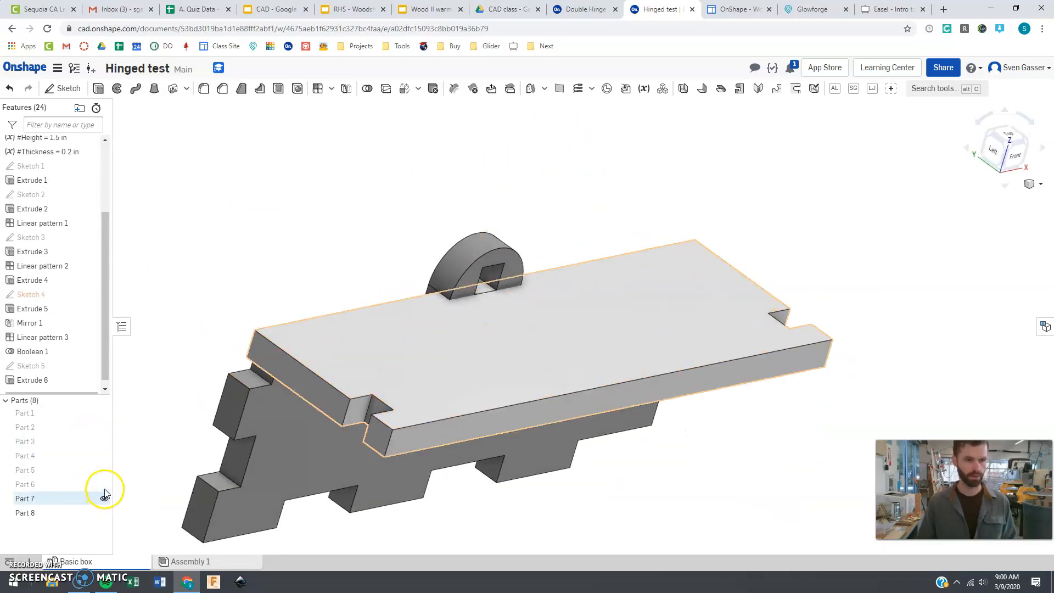
pyautogui.click(104, 485)
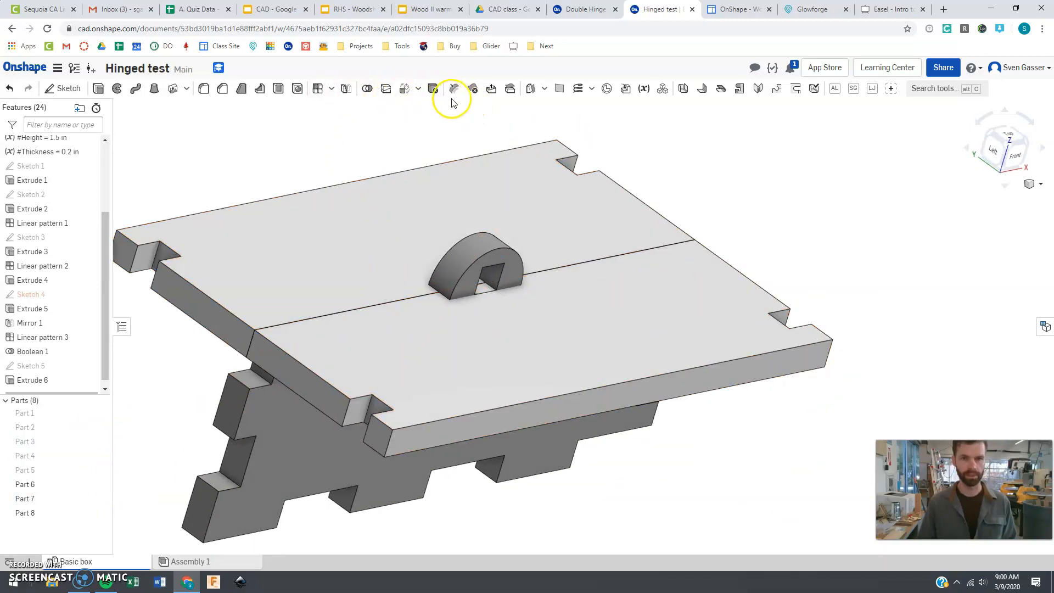
# Subtract the middle divider, Part 8, from the lid halves, Part 7 and Part 6, and edit the Boolean to keep the tools.
pyautogui.click(367, 89)
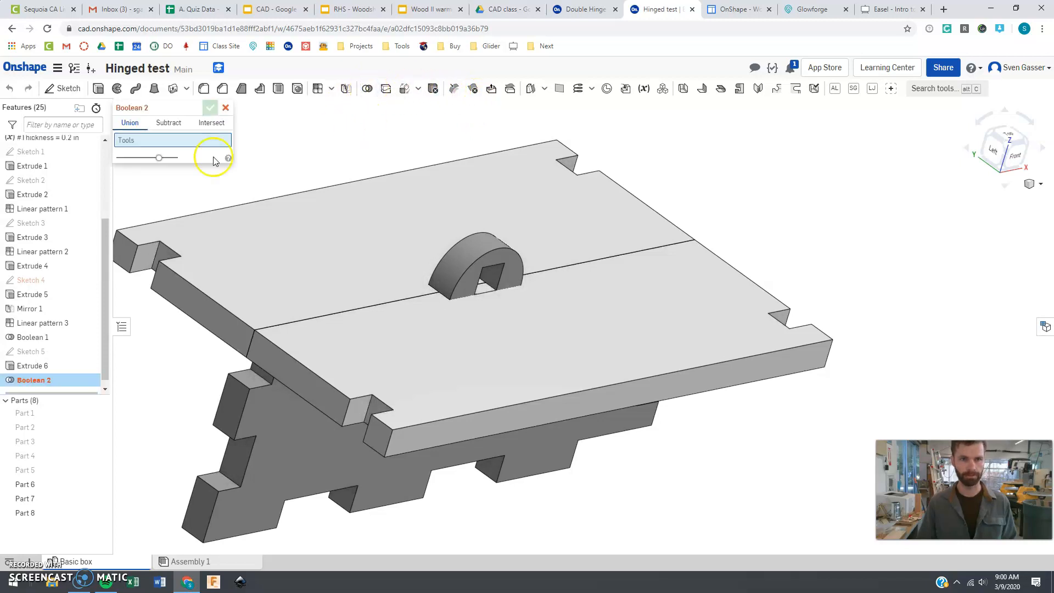
pyautogui.click(163, 125)
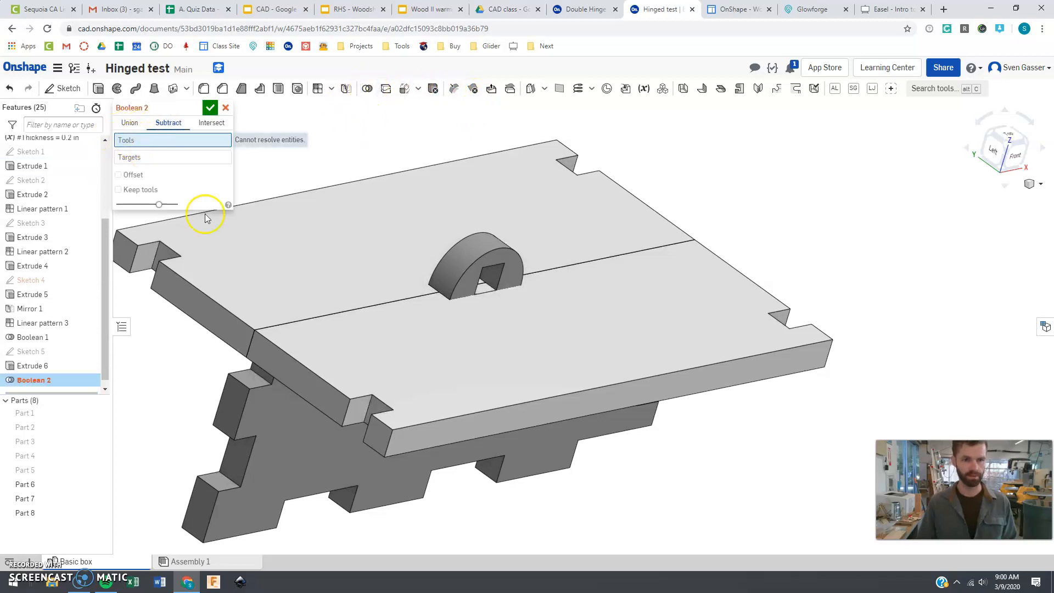
pyautogui.click(294, 455)
pyautogui.click(150, 169)
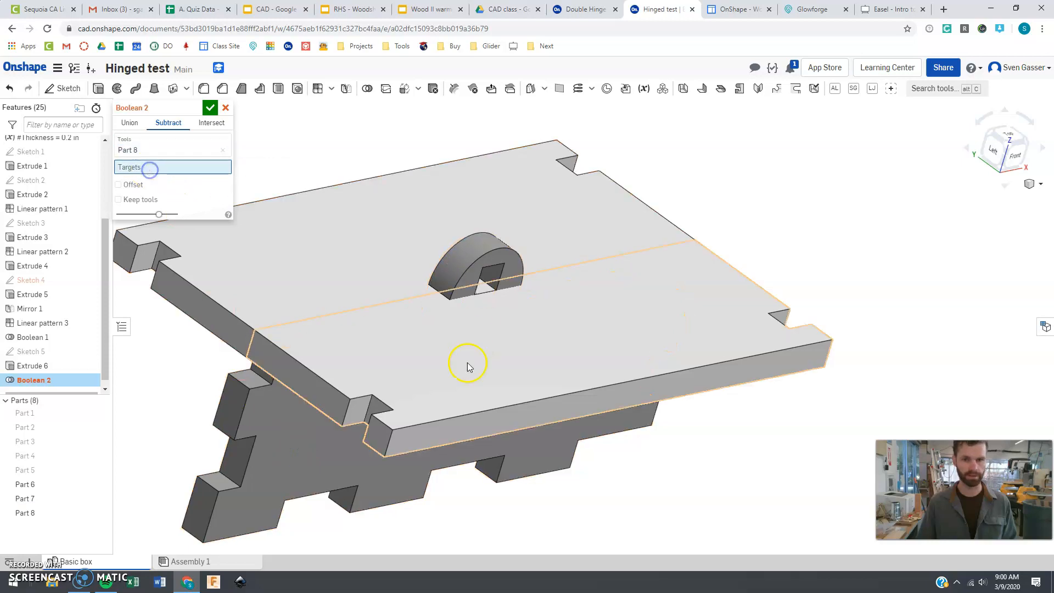
pyautogui.click(464, 386)
pyautogui.click(344, 226)
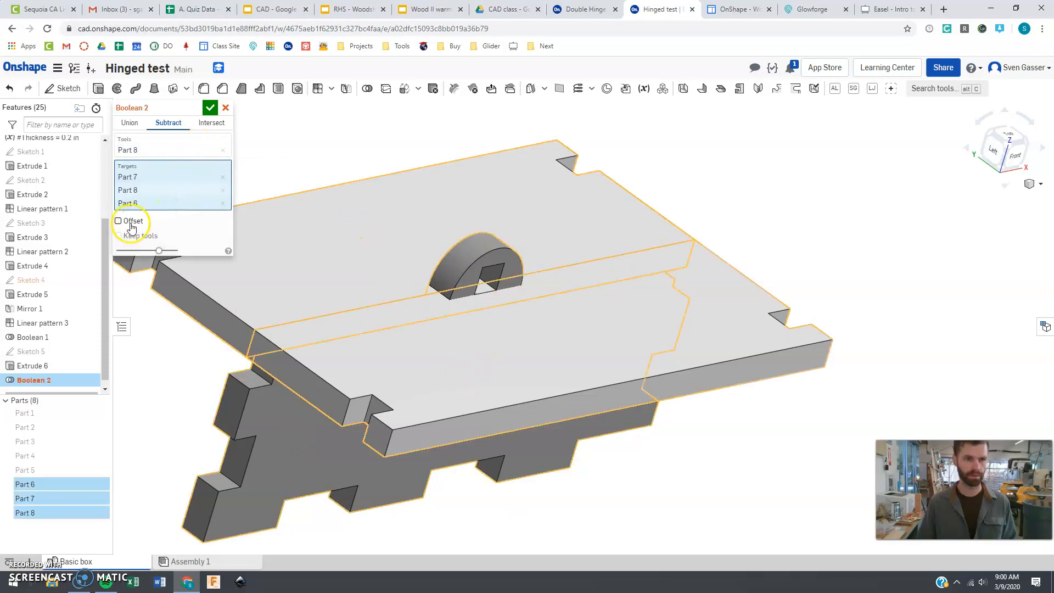
pyautogui.click(210, 108)
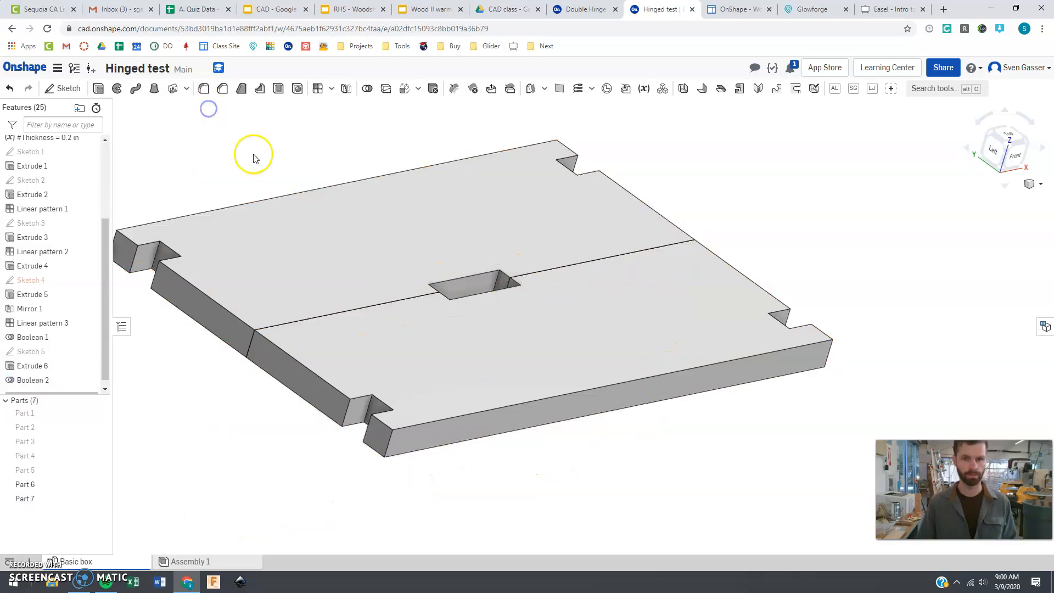
pyautogui.doubleClick(27, 380)
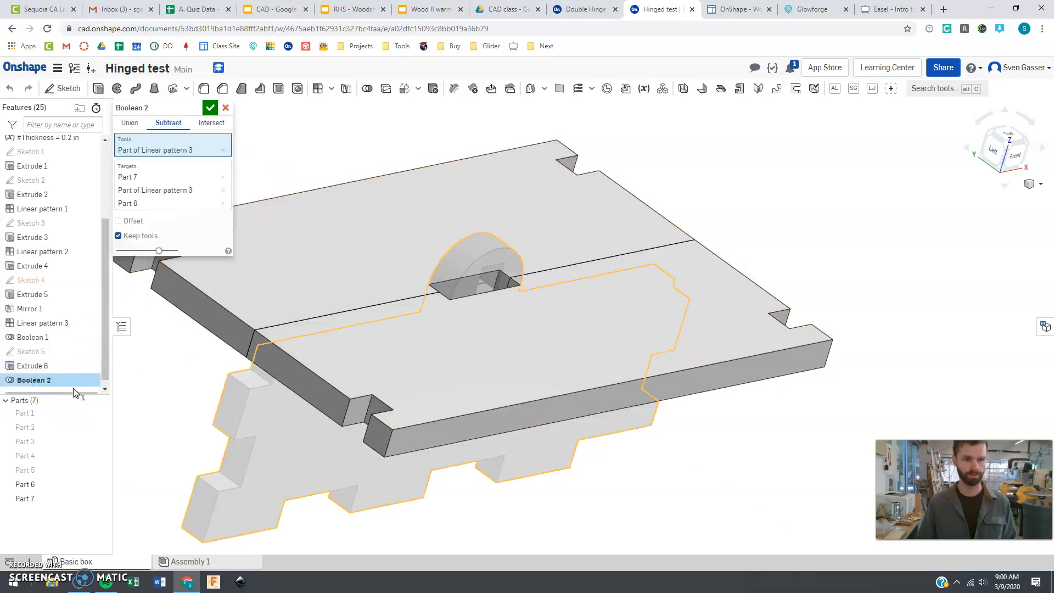
pyautogui.click(211, 113)
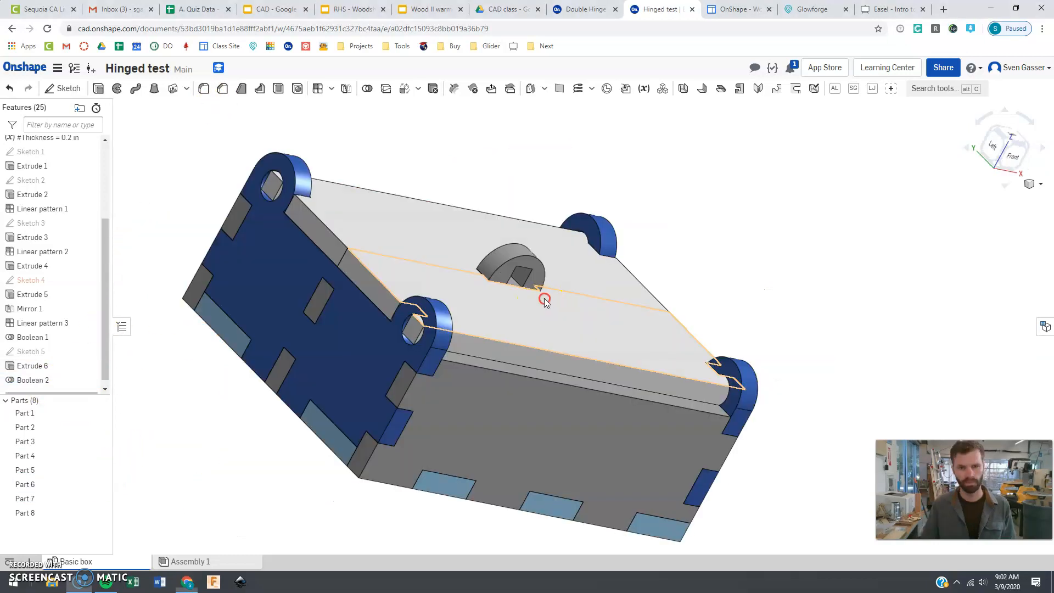
# Start a new sketch on the inner side wall of the square opening in the divider's tab.
pyautogui.moveTo(541, 298); pyautogui.dragTo(529, 318, button='right')
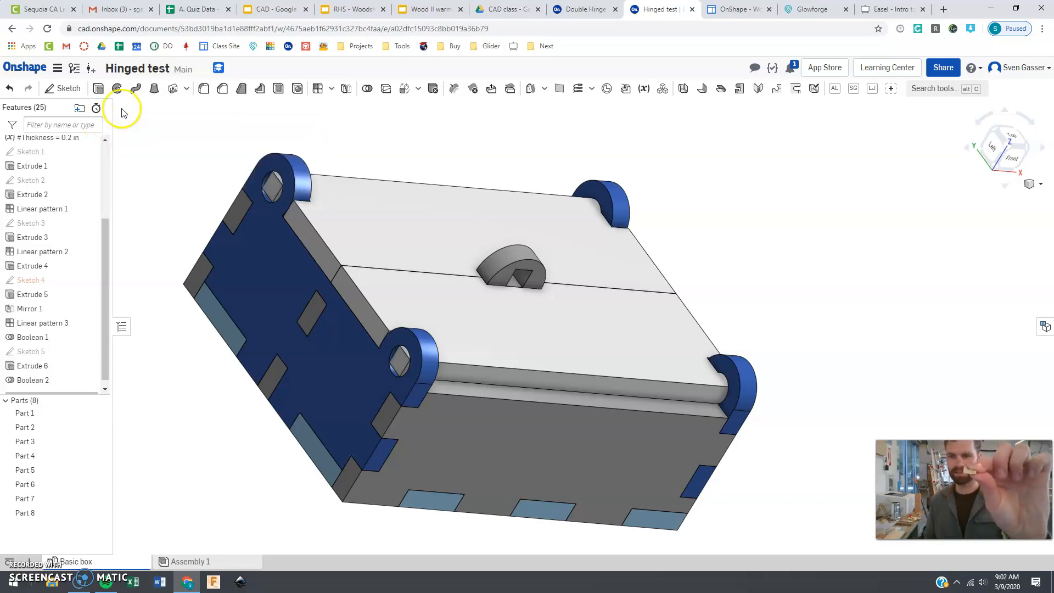
pyautogui.click(63, 88)
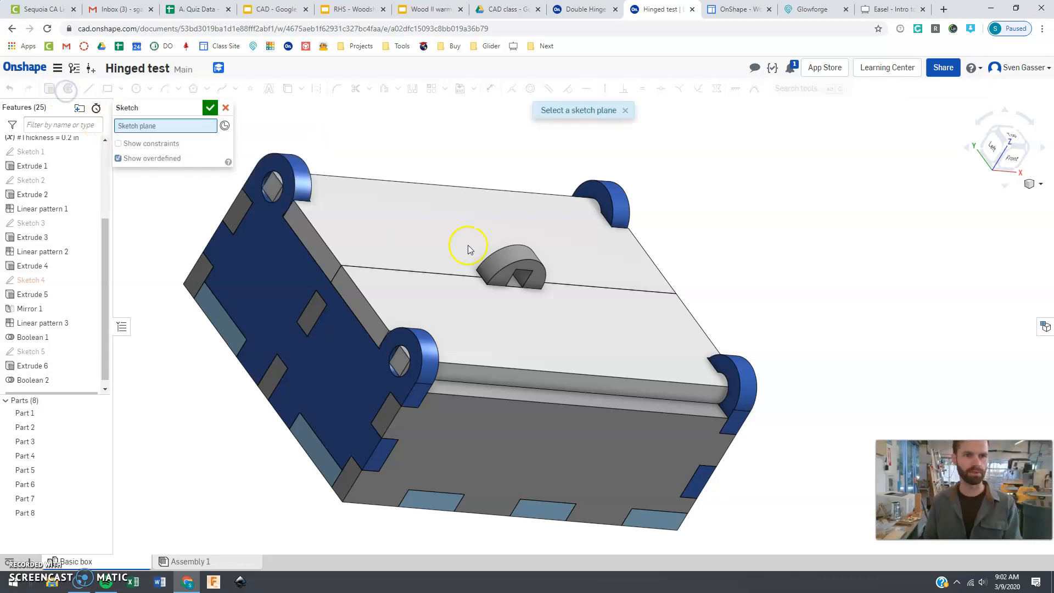
pyautogui.click(525, 274)
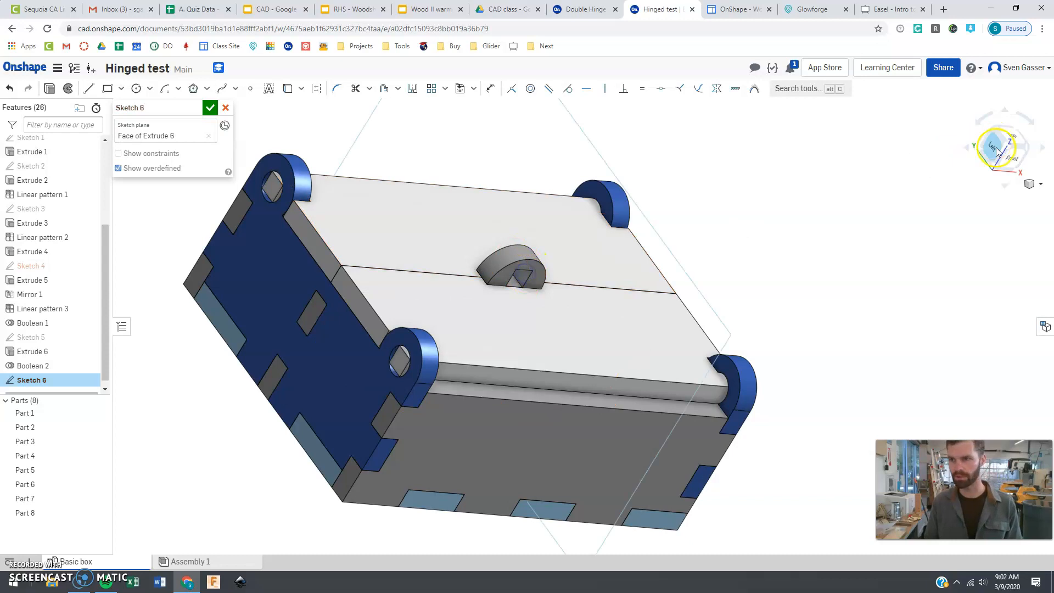
pyautogui.scroll(-2, 682, 186)
pyautogui.scroll(6, 643, 174)
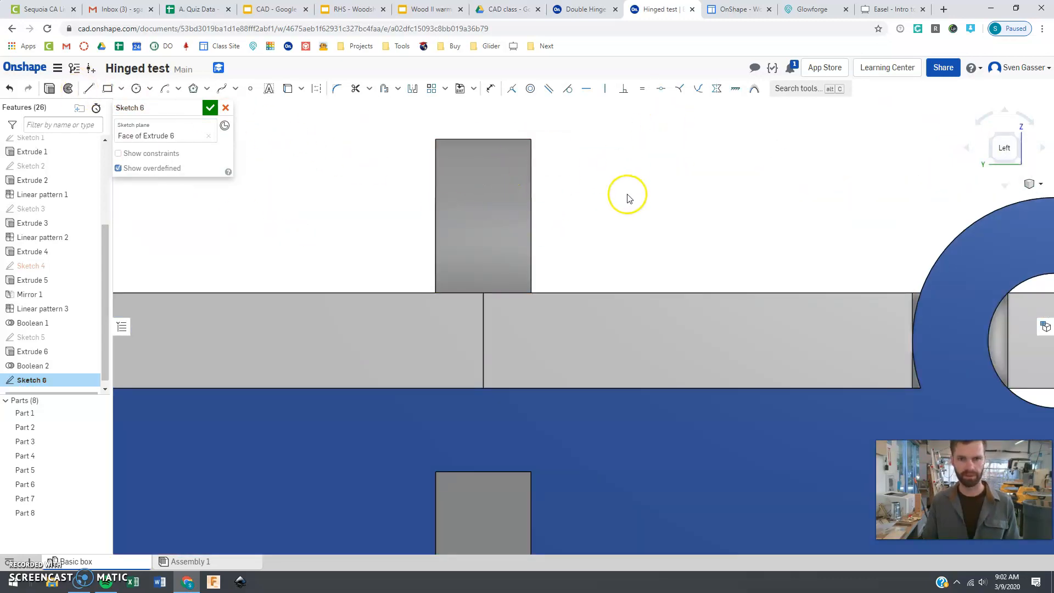
pyautogui.moveTo(612, 236); pyautogui.dragTo(589, 240, button='right')
pyautogui.press('f')
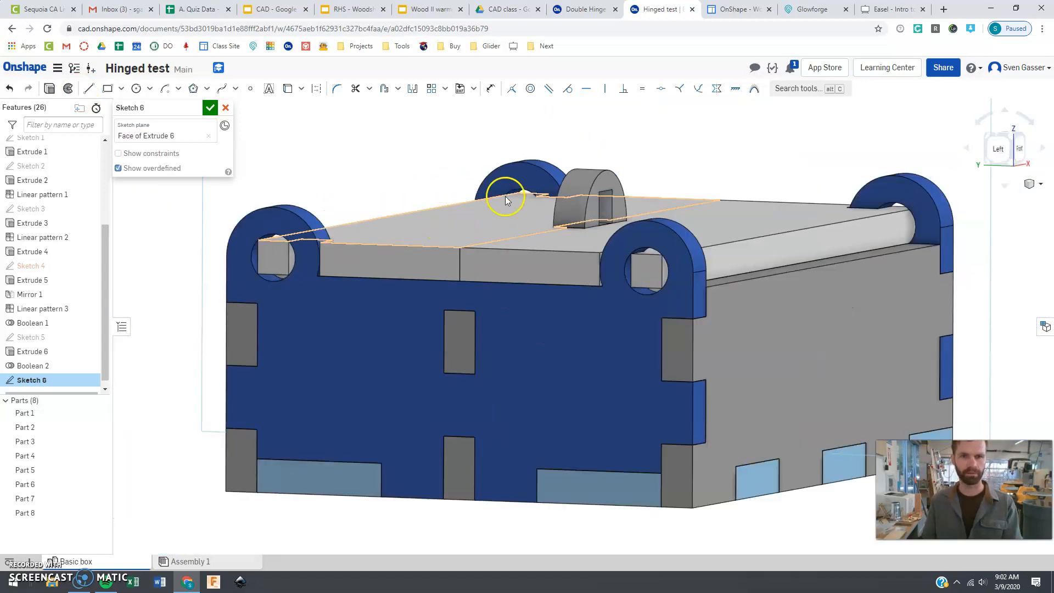